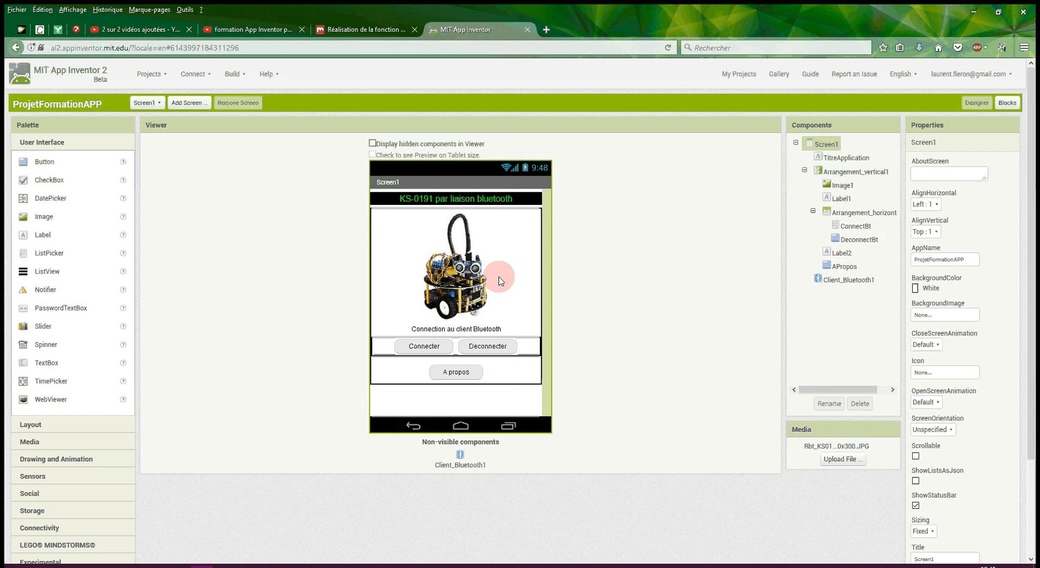
# Hide the robot image and add a table arrangement above the "Connection au client Bluetooth" label
pyautogui.click(464, 288)
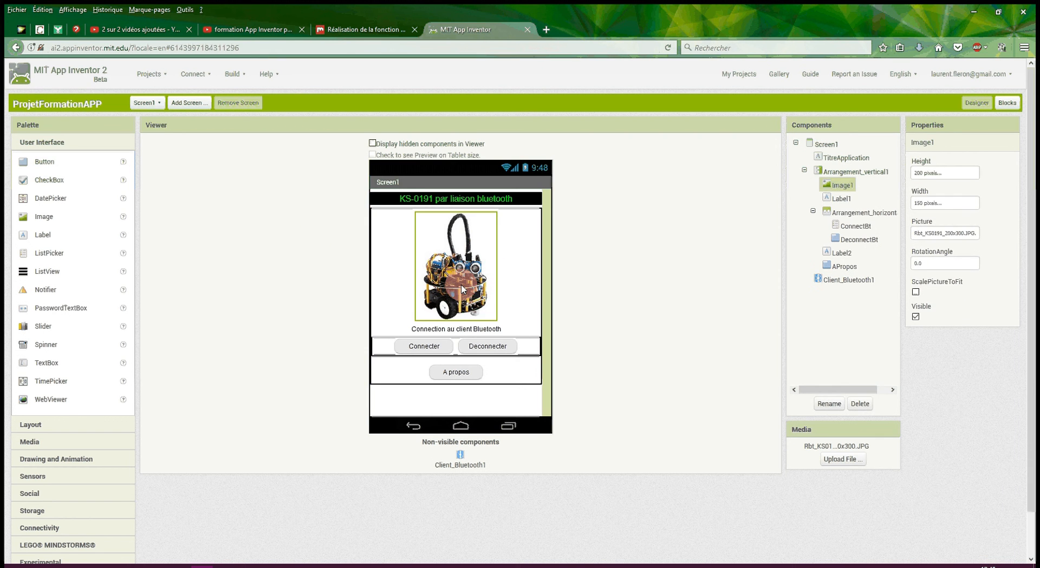
pyautogui.click(916, 317)
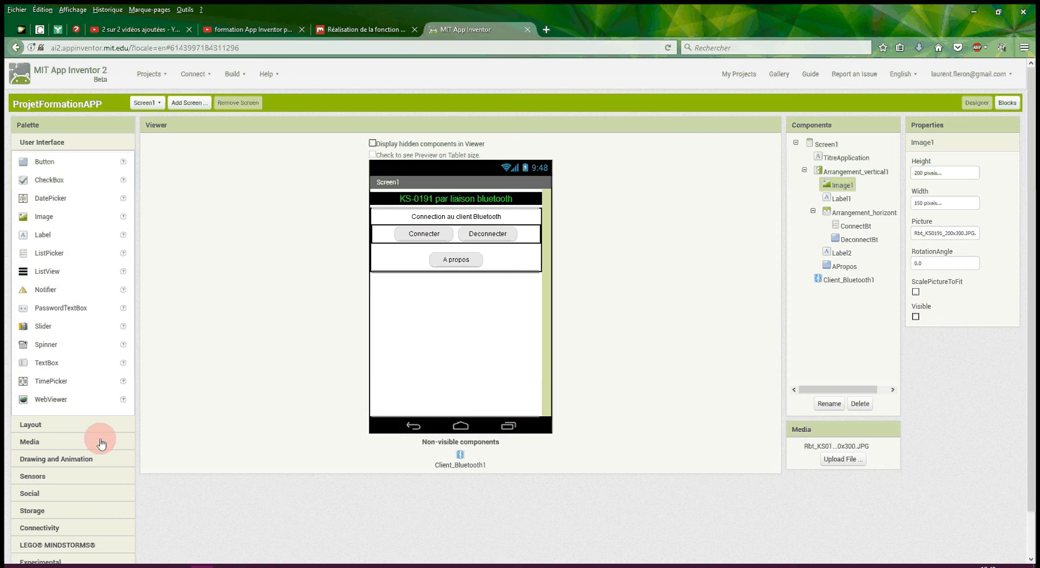
pyautogui.click(31, 426)
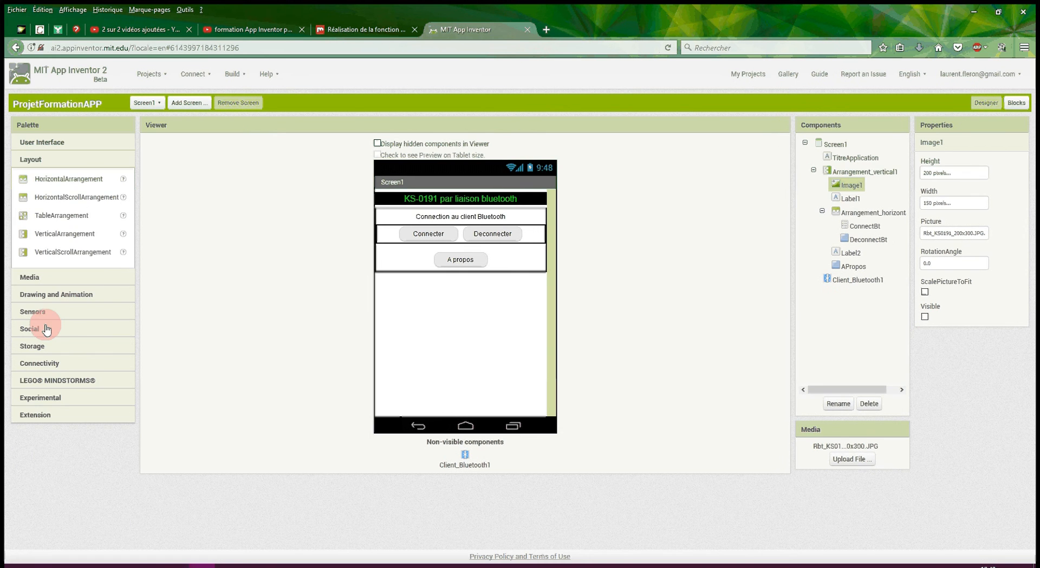
pyautogui.click(49, 218)
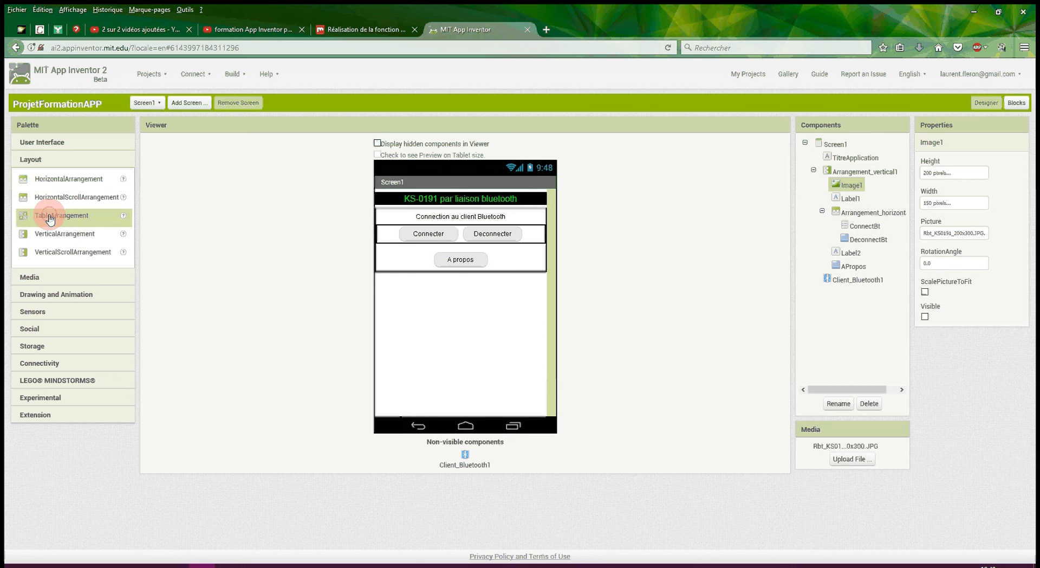
pyautogui.moveTo(50, 218); pyautogui.dragTo(426, 216)
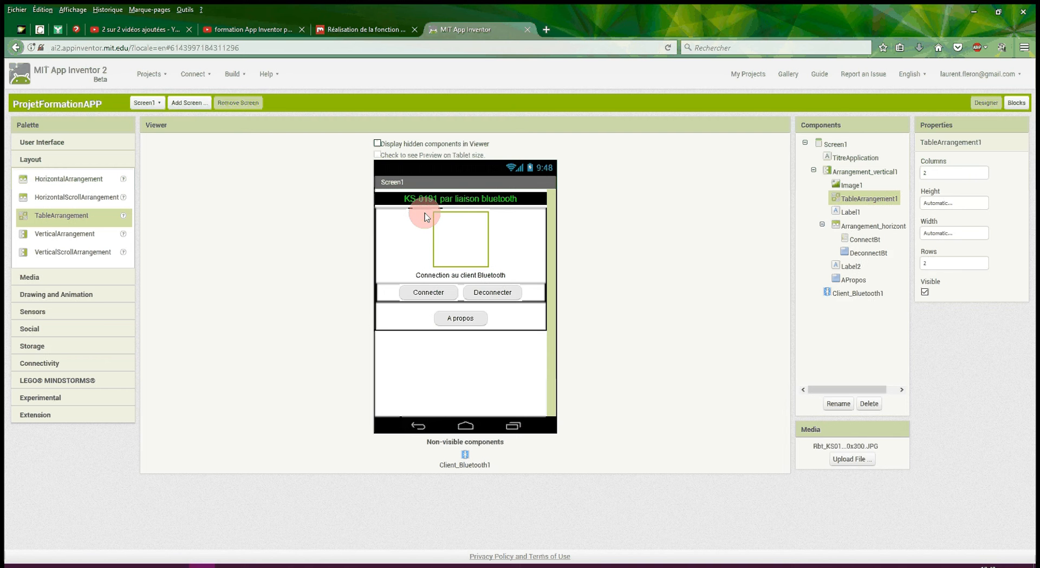
# Set the table arrangement to 5 columns and 5 rows
pyautogui.click(934, 173)
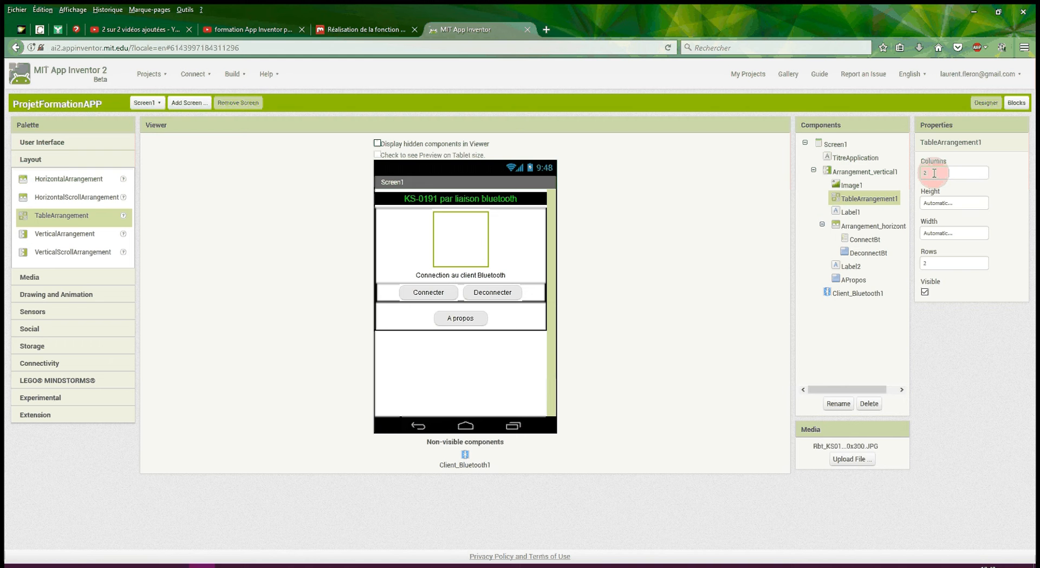
pyautogui.click(933, 173)
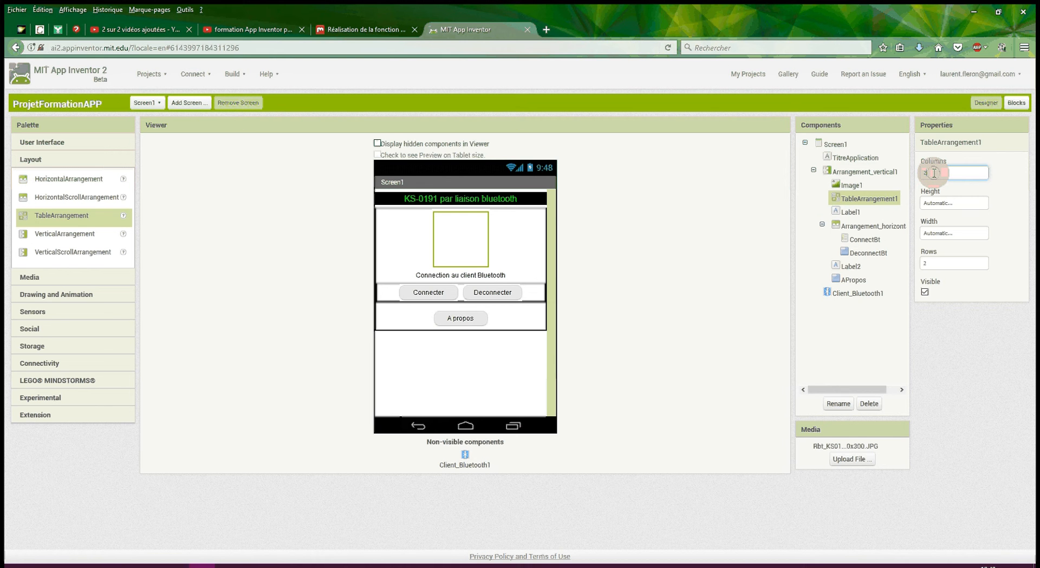
pyautogui.press('BackSpace')
pyautogui.write('5')
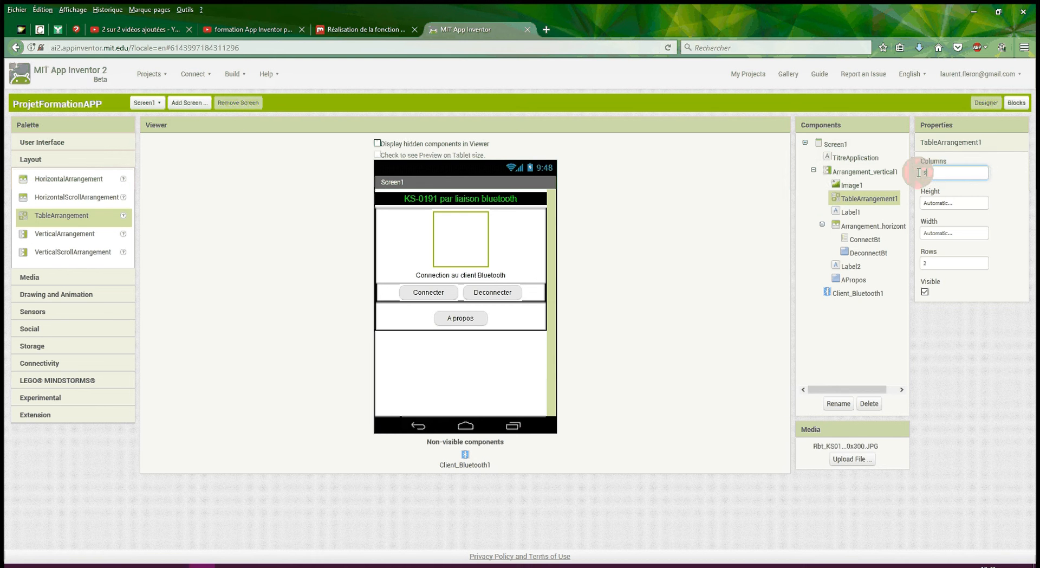
pyautogui.click(934, 265)
pyautogui.press('BackSpace')
pyautogui.write('5')
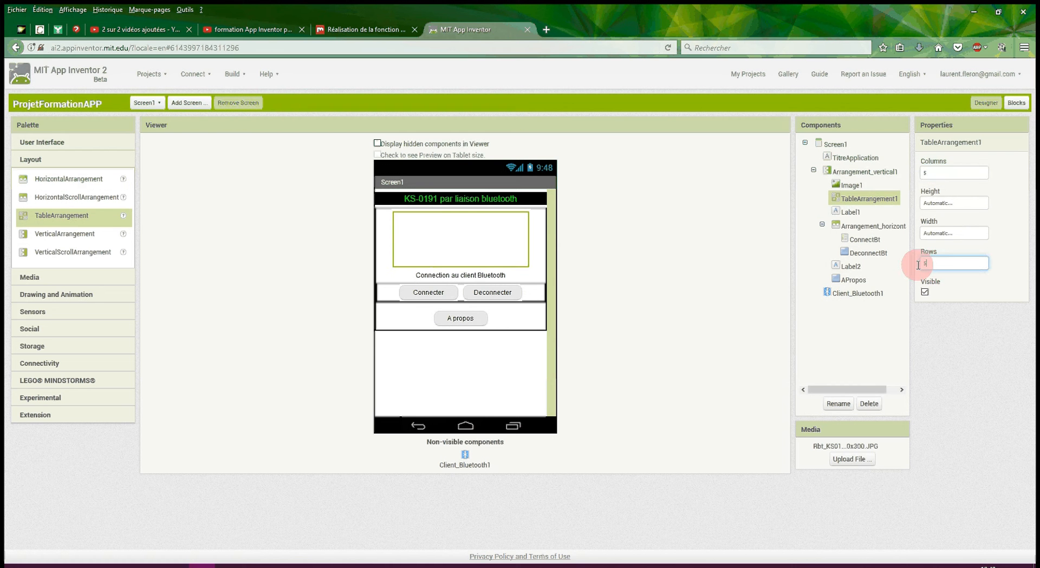
pyautogui.click(952, 280)
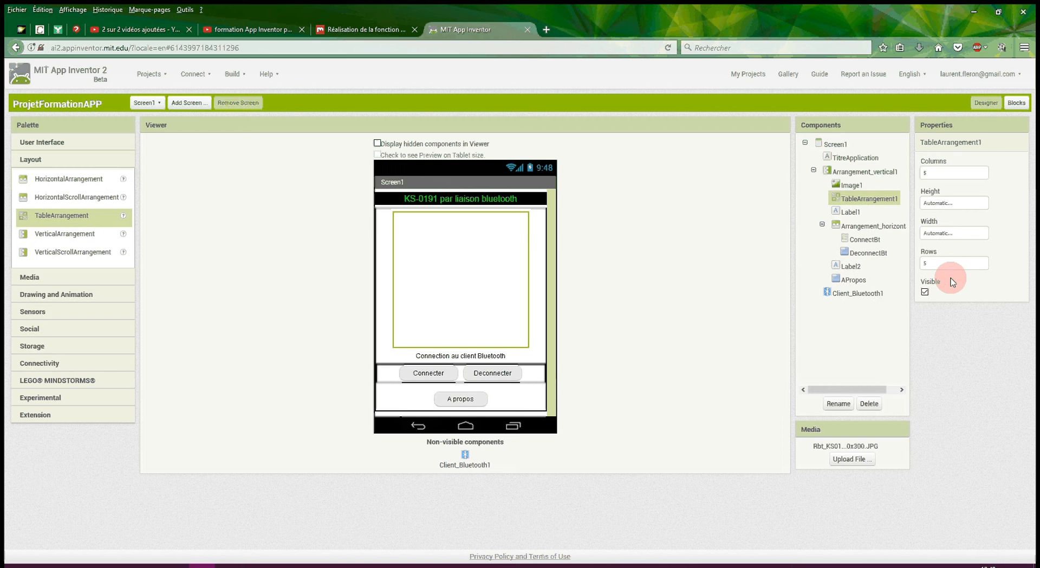
pyautogui.click(168, 259)
# Add a button in the first row, middle column of the table arrangement and rename it Av
pyautogui.click(33, 140)
pyautogui.click(45, 163)
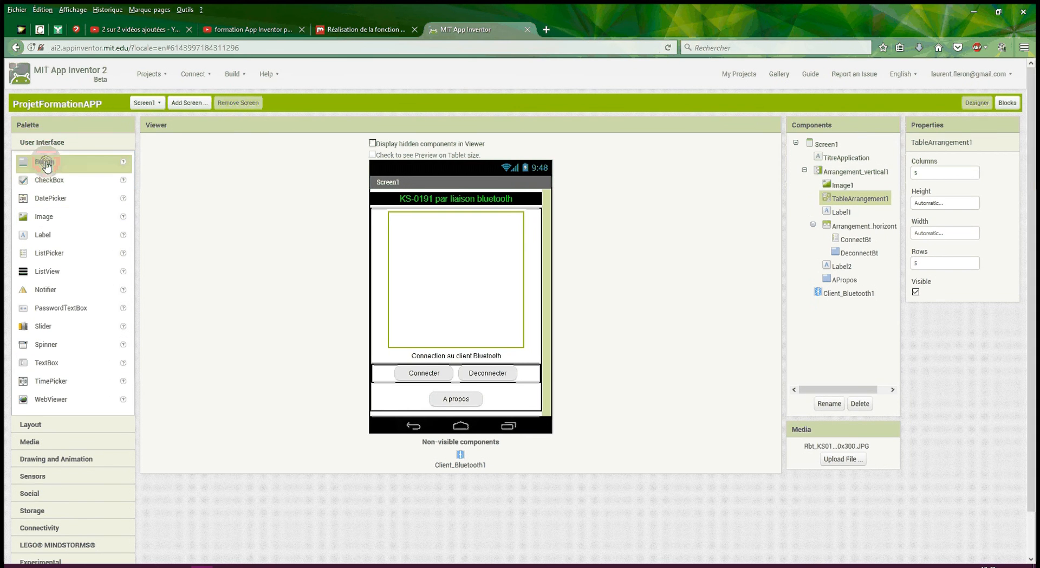
pyautogui.moveTo(47, 165); pyautogui.dragTo(457, 242)
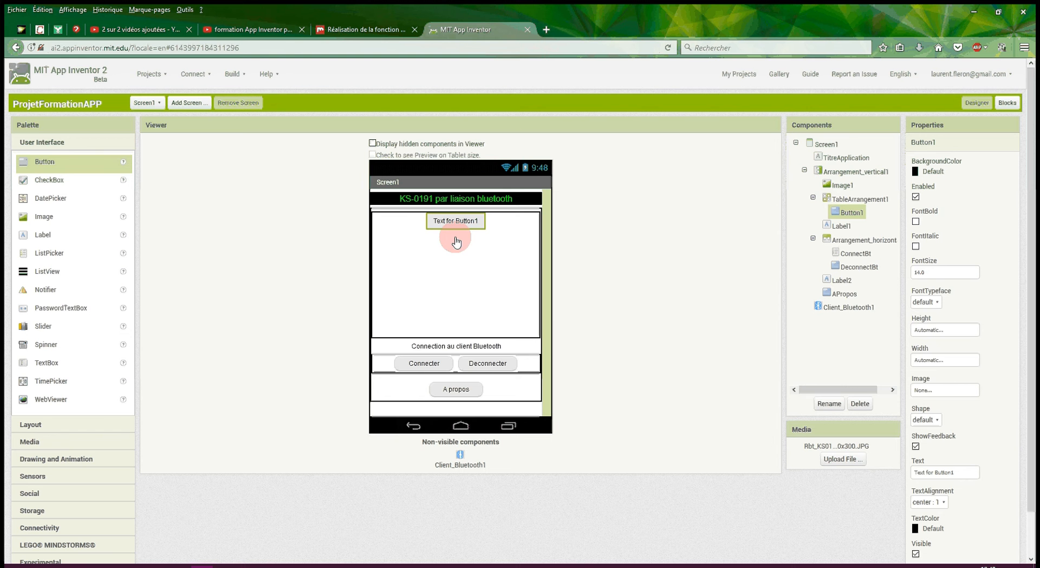
pyautogui.click(828, 403)
pyautogui.click(828, 403)
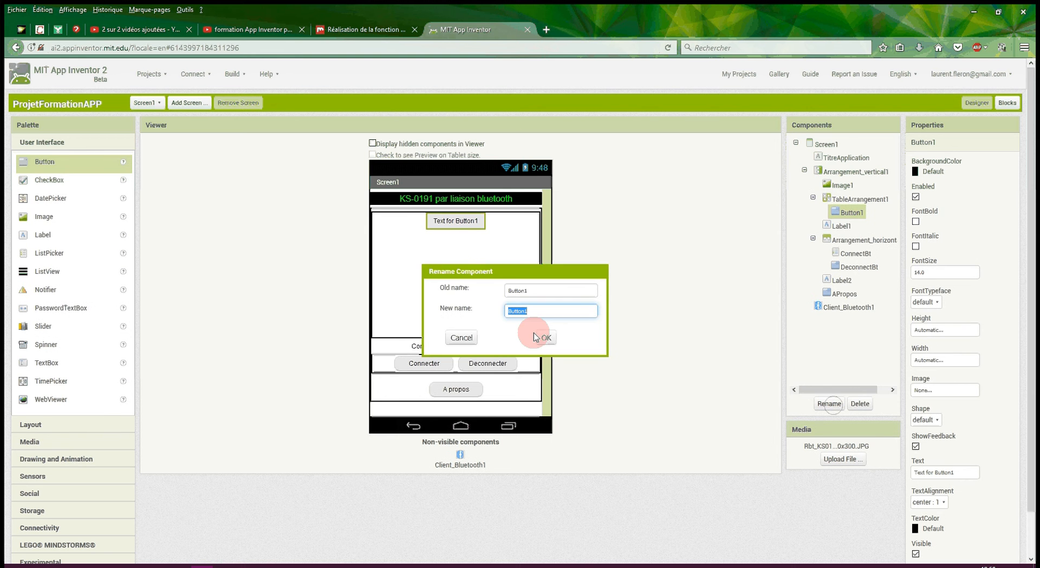
pyautogui.write('Av')
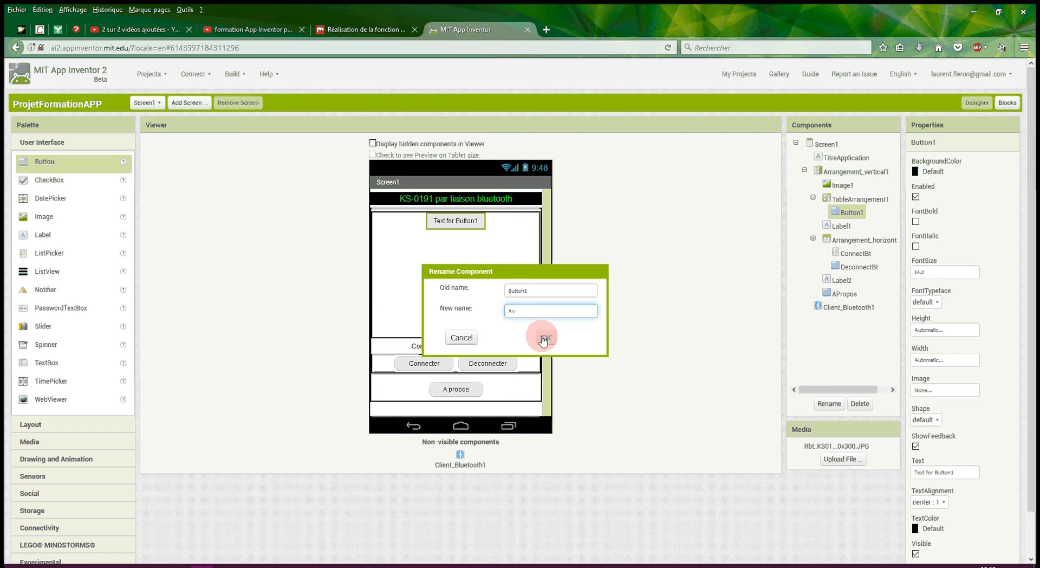
pyautogui.click(543, 339)
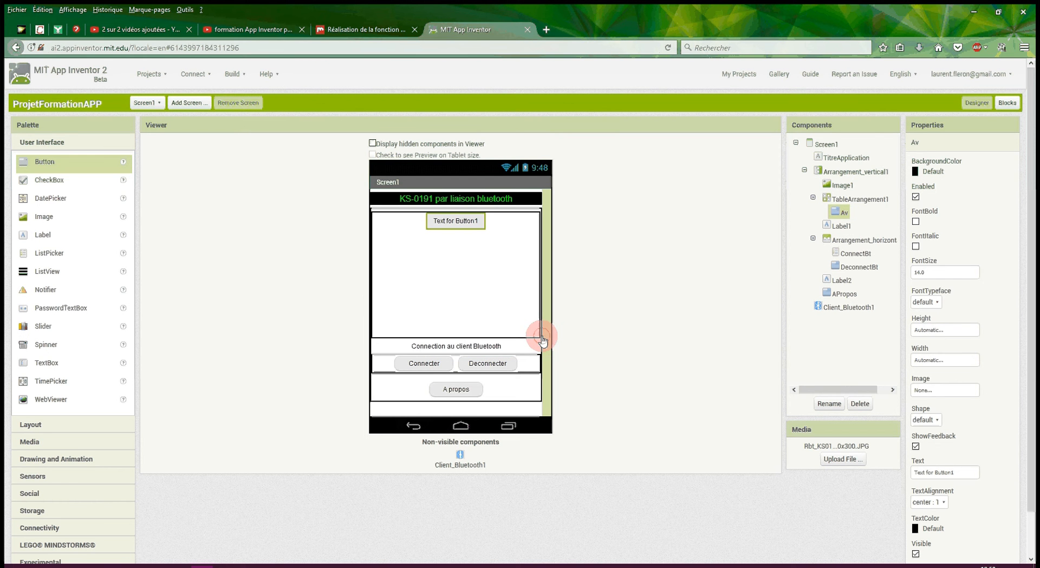
# Set the display text of the Av button to "Av"
pyautogui.click(941, 482)
pyautogui.moveTo(962, 472); pyautogui.dragTo(904, 473)
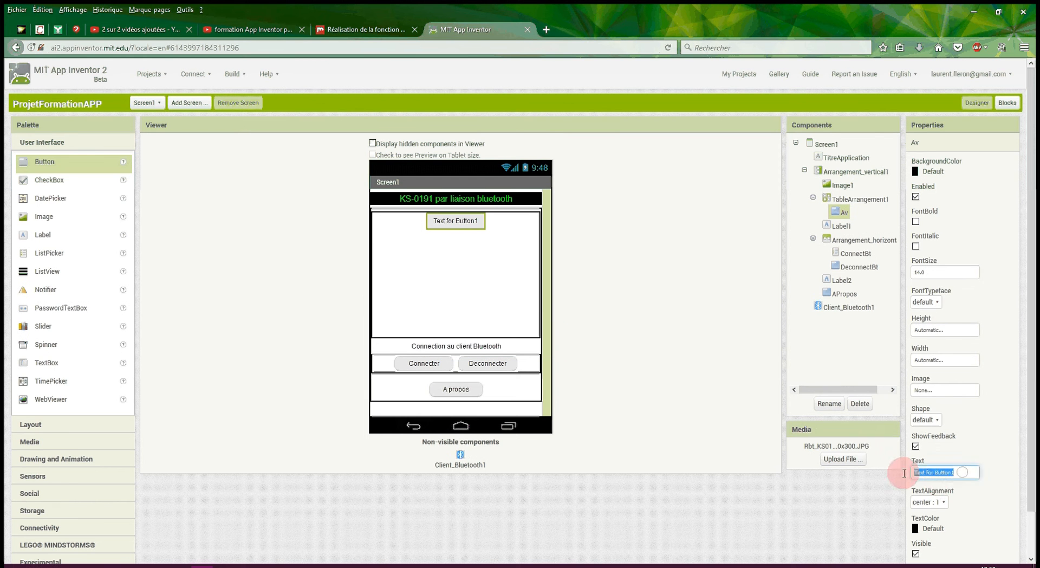
pyautogui.write('Av')
pyautogui.press('Return')
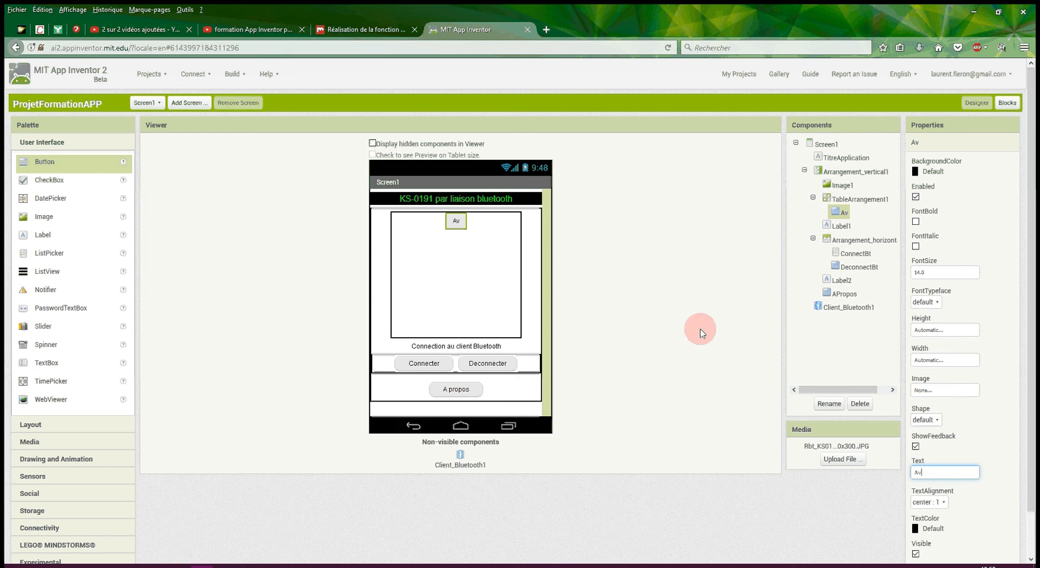
# Add a button in the centre cell of the table arrangement and rename it Stop
pyautogui.moveTo(49, 164); pyautogui.dragTo(463, 279)
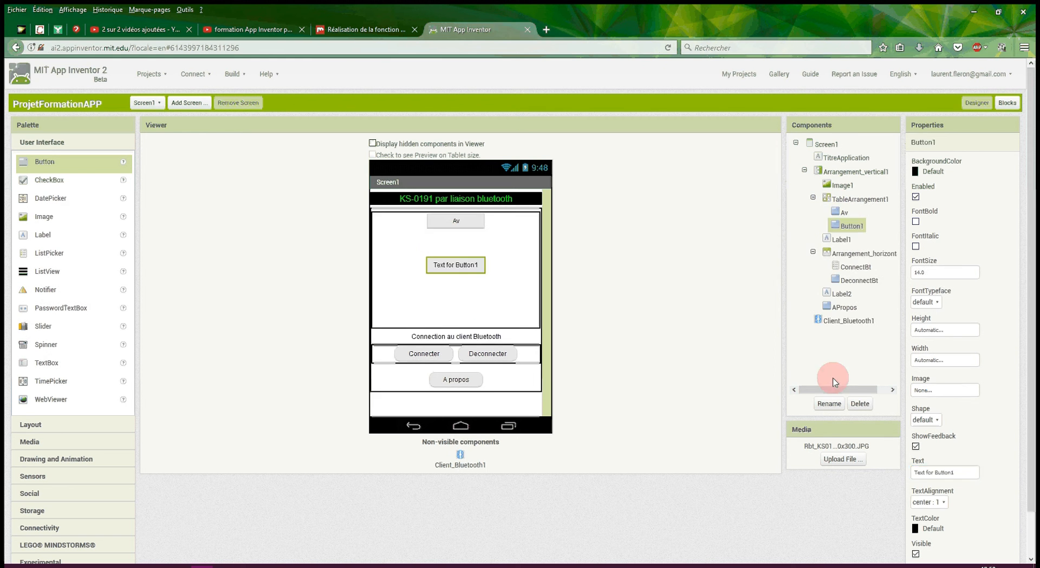
pyautogui.click(829, 403)
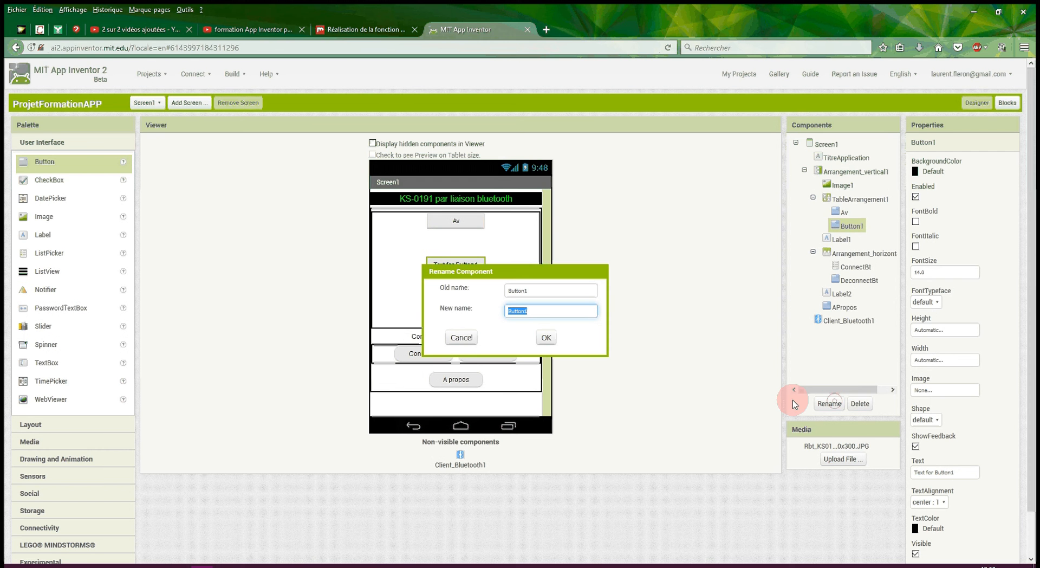
pyautogui.write('stop')
pyautogui.press('Return')
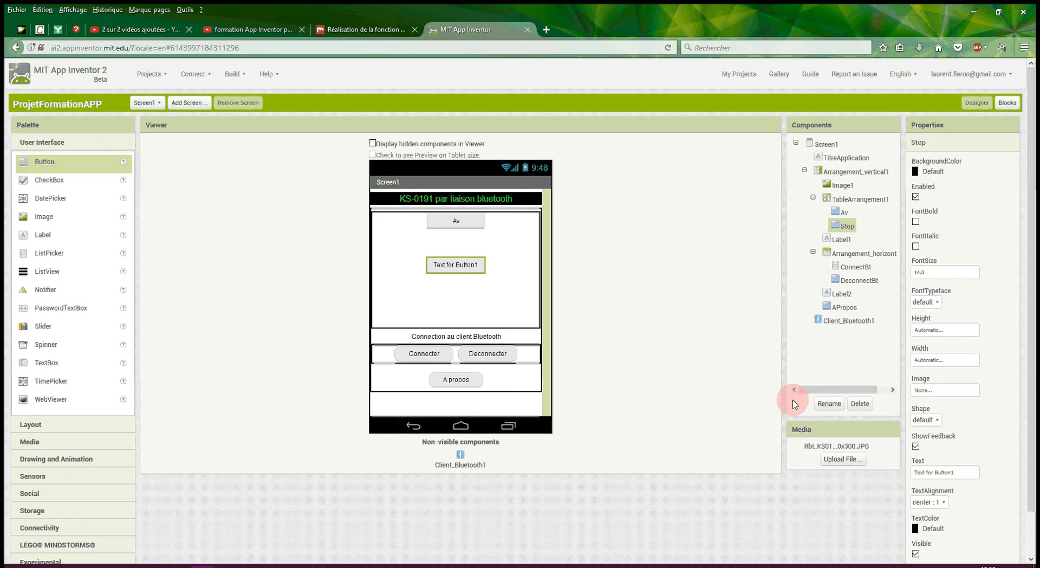
# Set the display text of the Stop button to "Stp"
pyautogui.click(963, 472)
pyautogui.write('Stp')
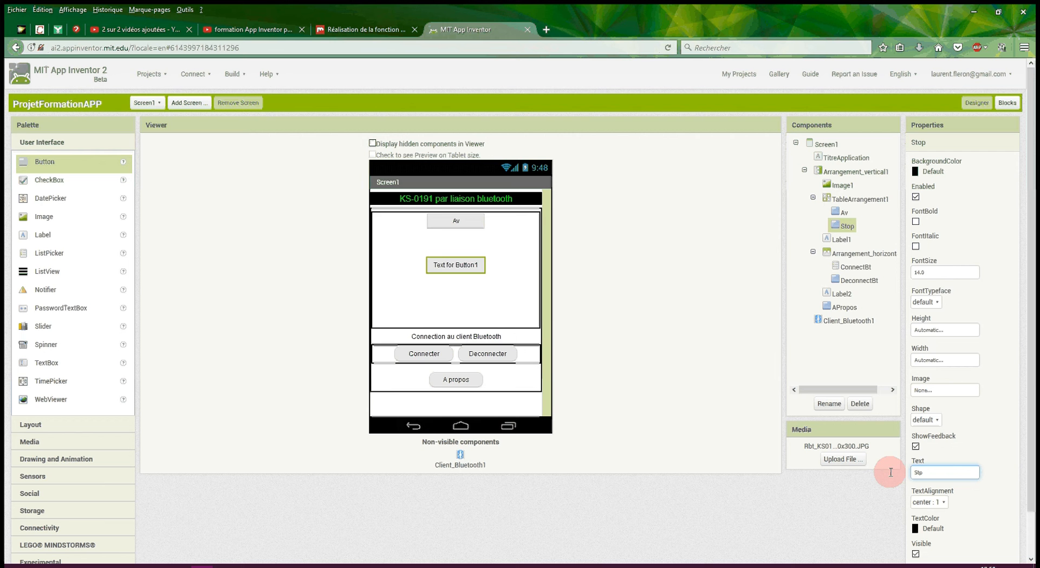
pyautogui.press('Return')
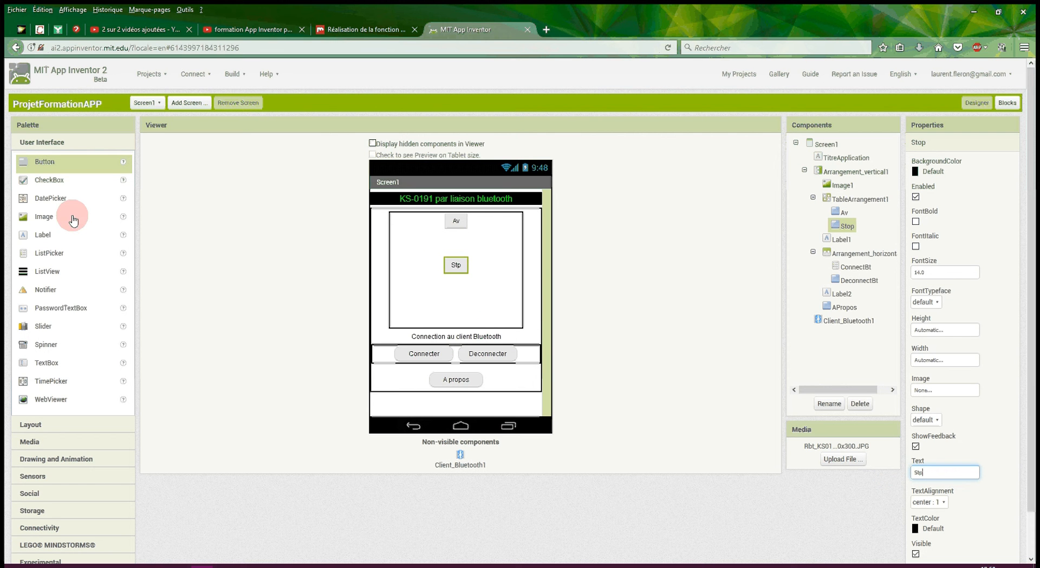
# Add a button in the last row, middle column of the table arrangement and rename it Re
pyautogui.moveTo(44, 162); pyautogui.dragTo(462, 317)
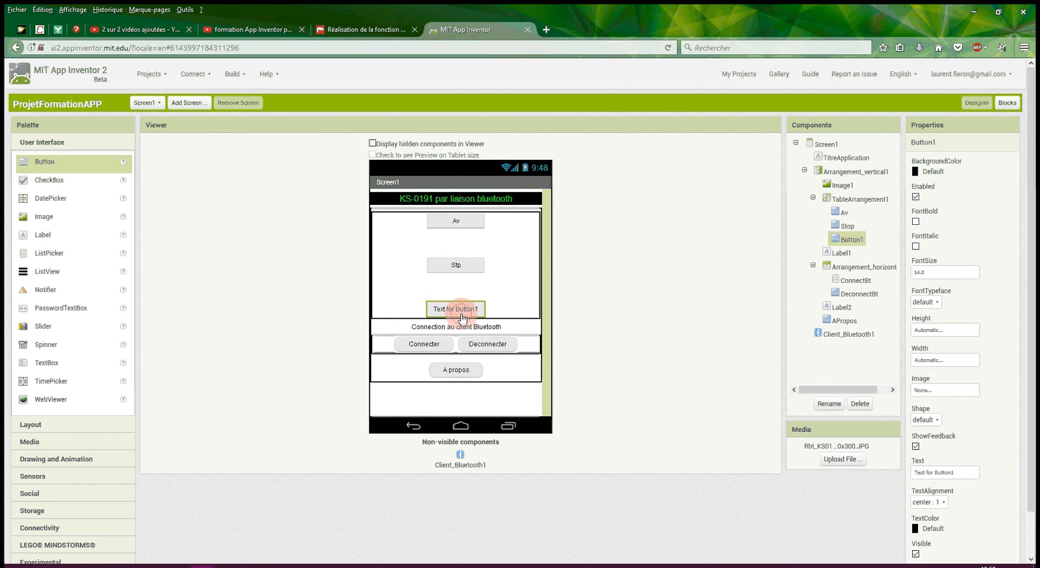
pyautogui.click(837, 407)
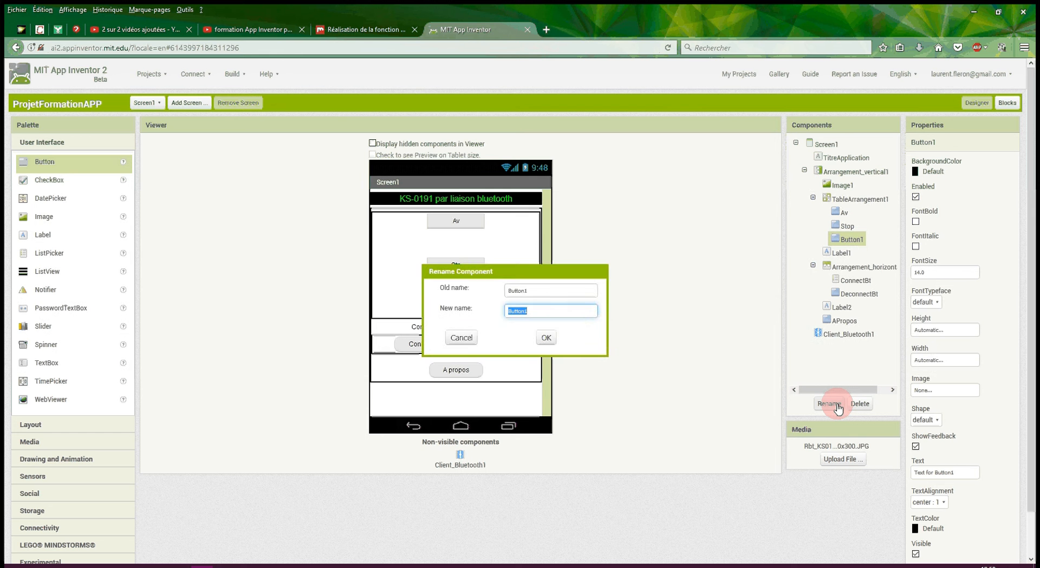
pyautogui.write('Re')
pyautogui.press('Return')
# Set the display text of the Re button to "Re"
pyautogui.moveTo(969, 471); pyautogui.dragTo(889, 472)
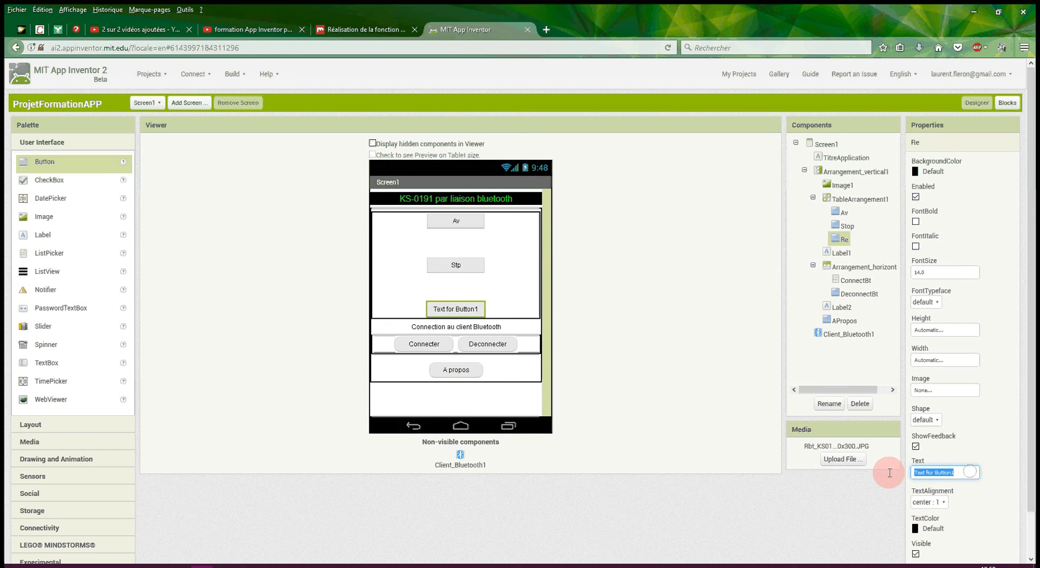
pyautogui.write('Re')
pyautogui.press('Return')
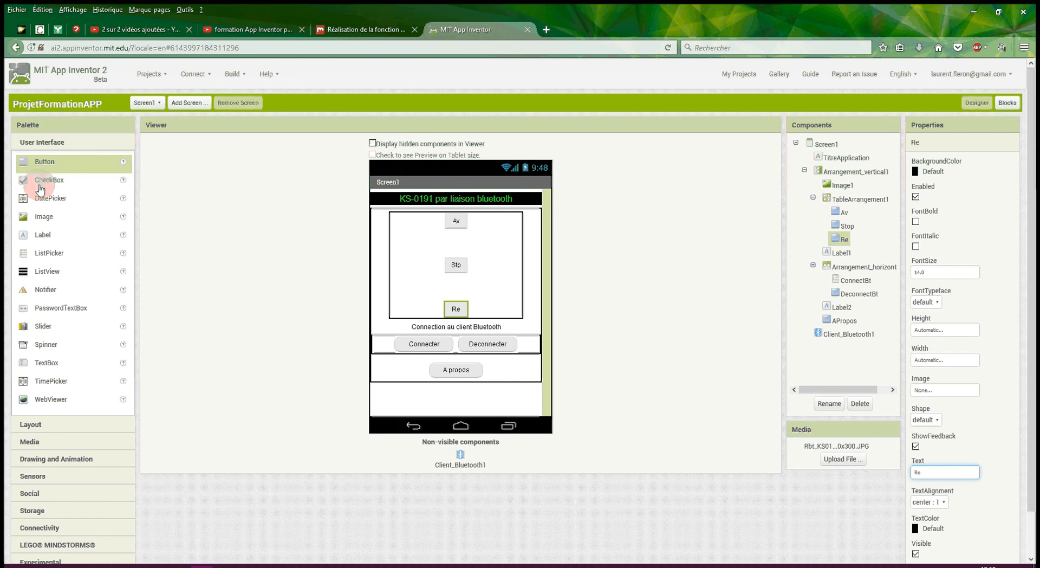
# Add a button in the middle row, first column of the table arrangement and rename it Gauche
pyautogui.moveTo(40, 189); pyautogui.dragTo(418, 271)
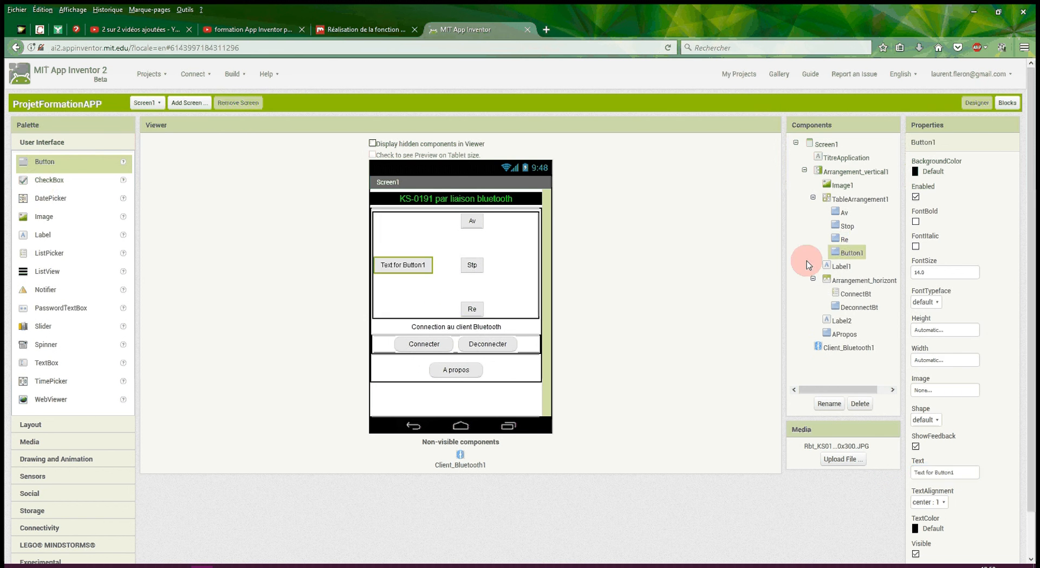
pyautogui.click(829, 404)
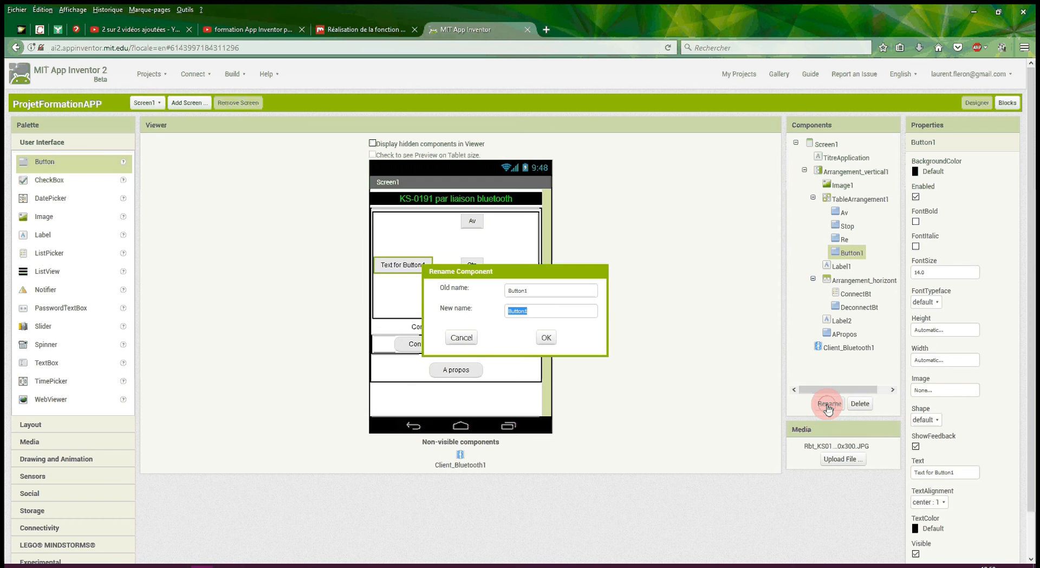
pyautogui.click(539, 315)
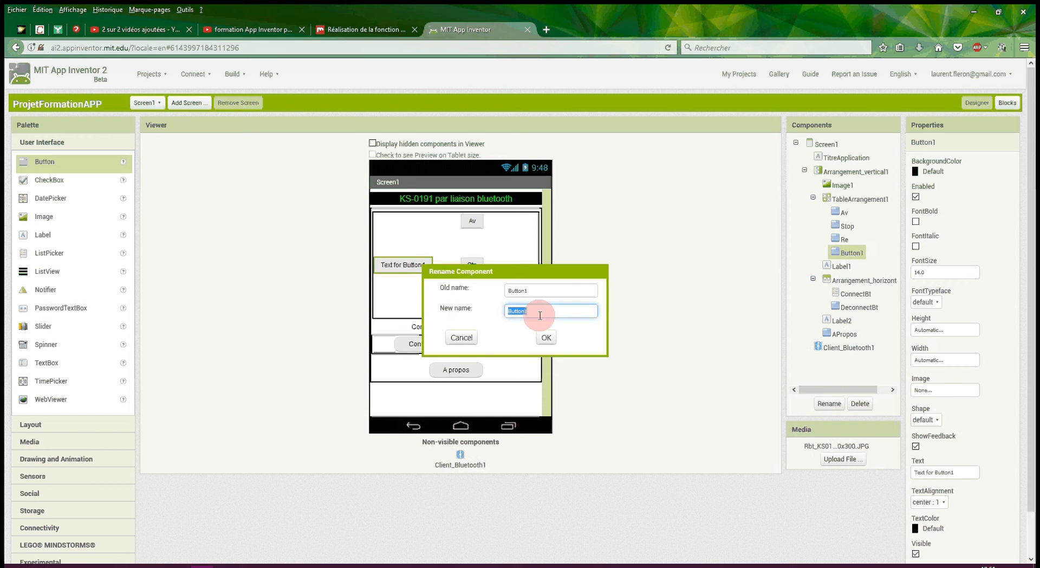
pyautogui.write('Gauchie')
pyautogui.press('Return')
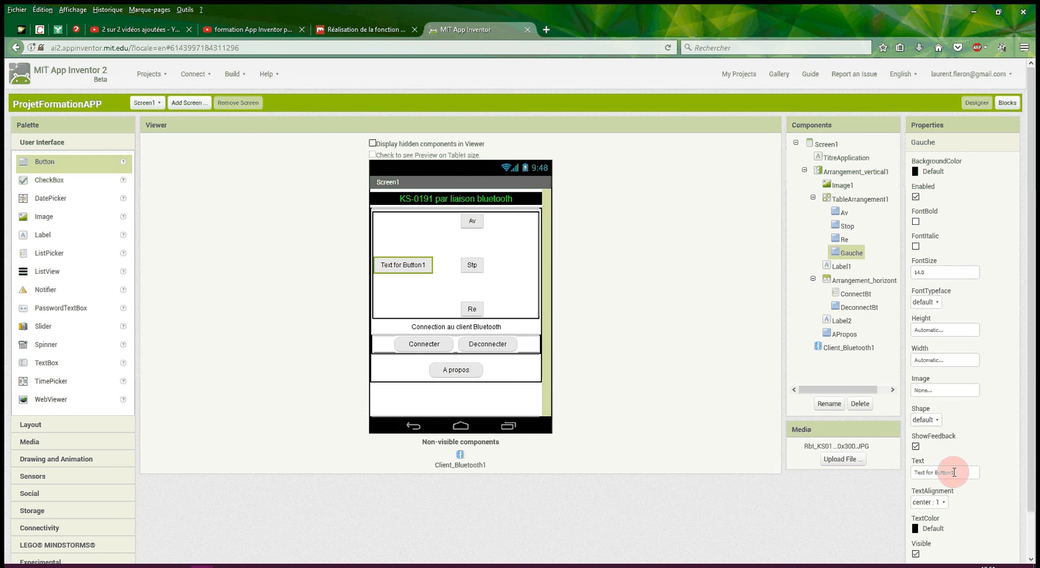
# Set the display text of the Gauche button to "Ga"
pyautogui.moveTo(954, 472); pyautogui.dragTo(896, 475)
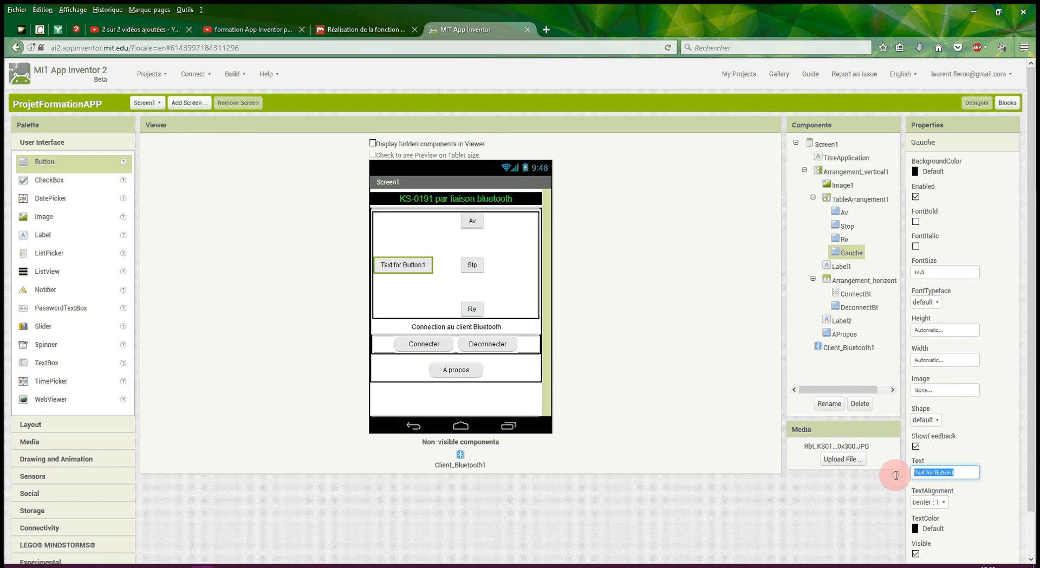
pyautogui.write('Ga')
pyautogui.press('Return')
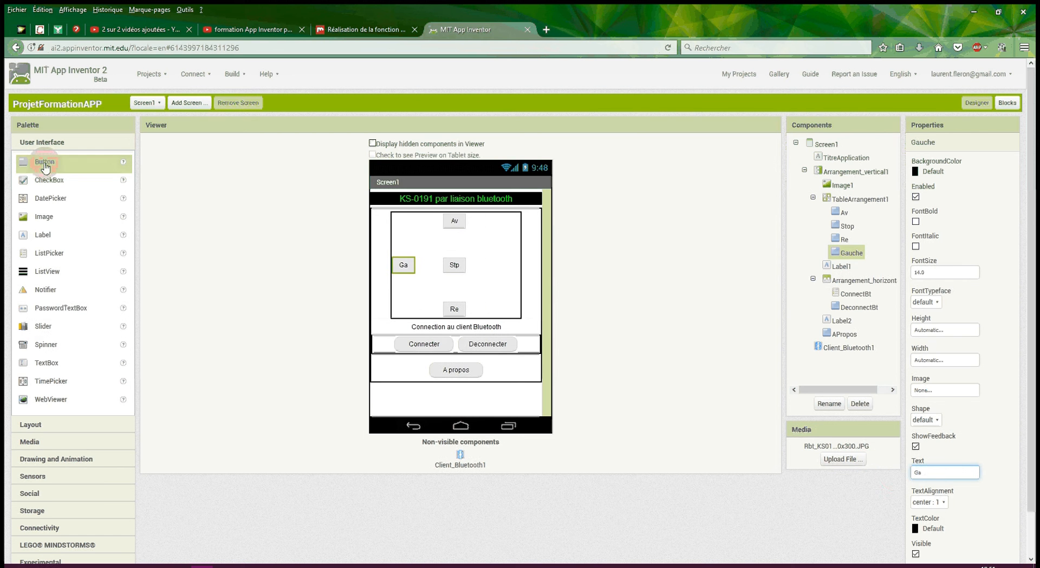
# Add a button in the middle row, last column of the table arrangement and rename it Droite
pyautogui.moveTo(45, 167); pyautogui.dragTo(498, 270)
pyautogui.click(833, 406)
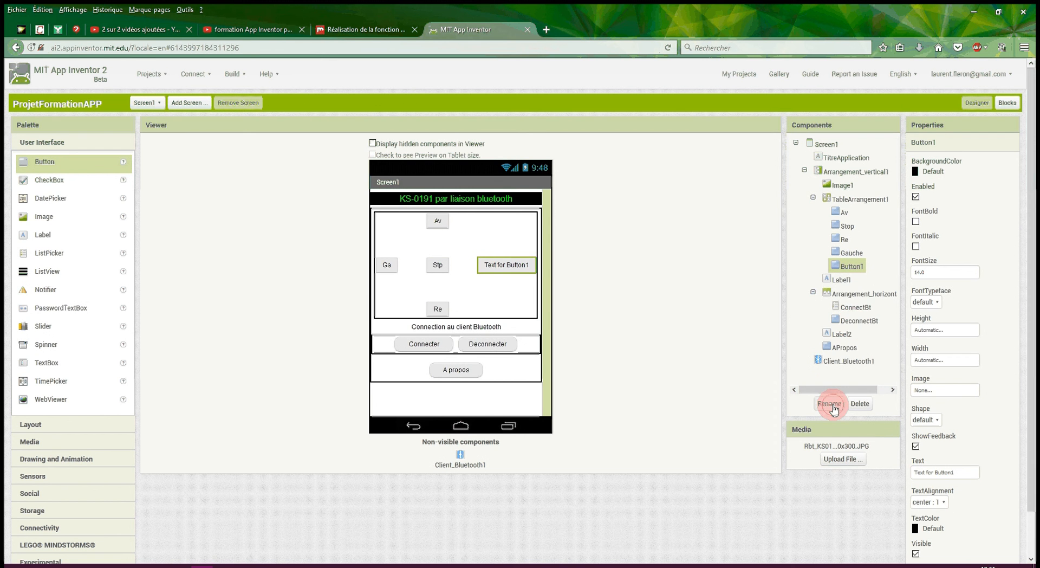
pyautogui.write('D')
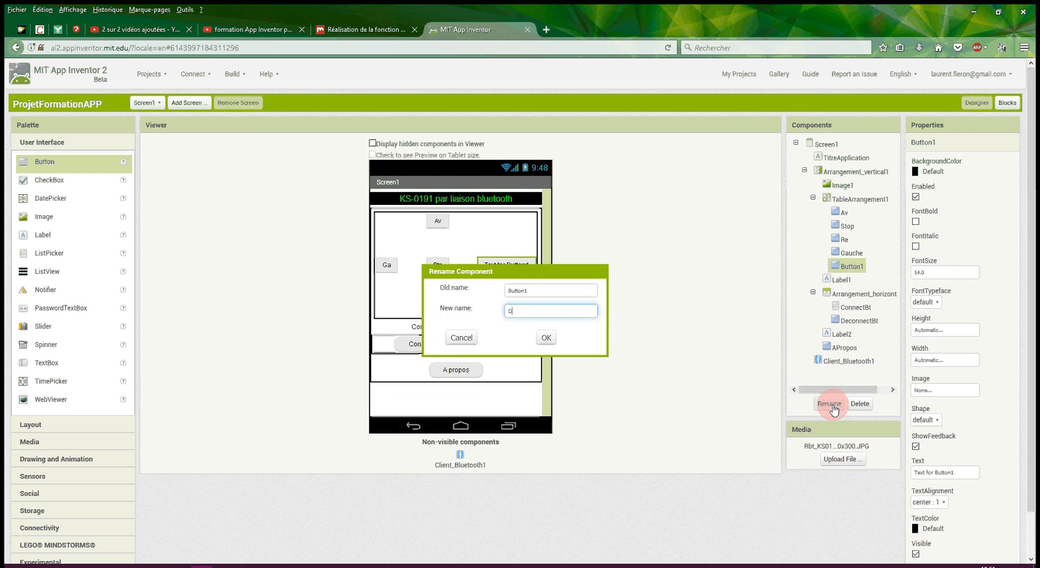
pyautogui.write('roite')
pyautogui.press('Return')
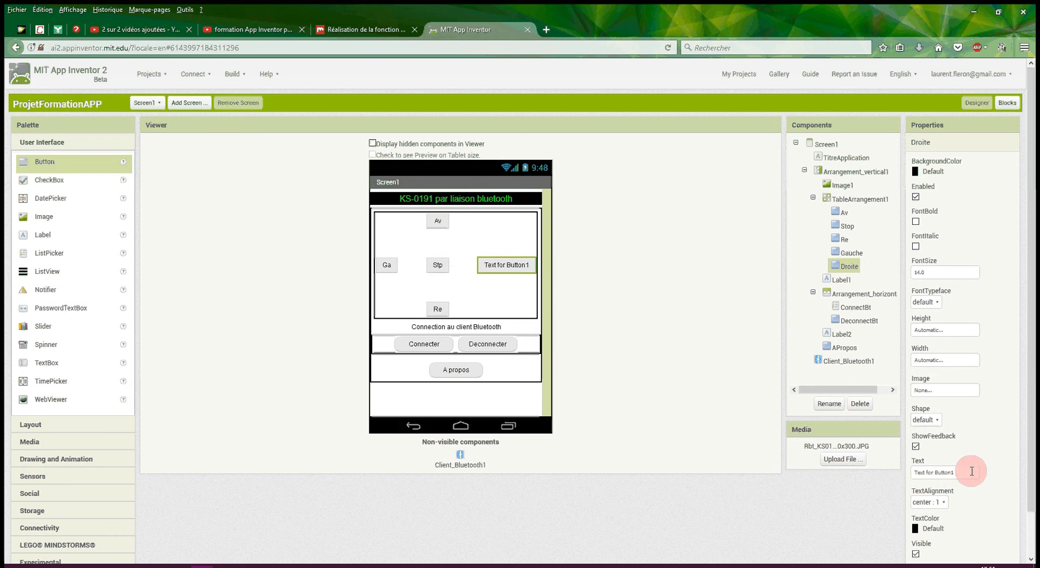
# Set the display text of the Droite button to "Dr"
pyautogui.moveTo(971, 471); pyautogui.dragTo(909, 474)
pyautogui.write('Dr')
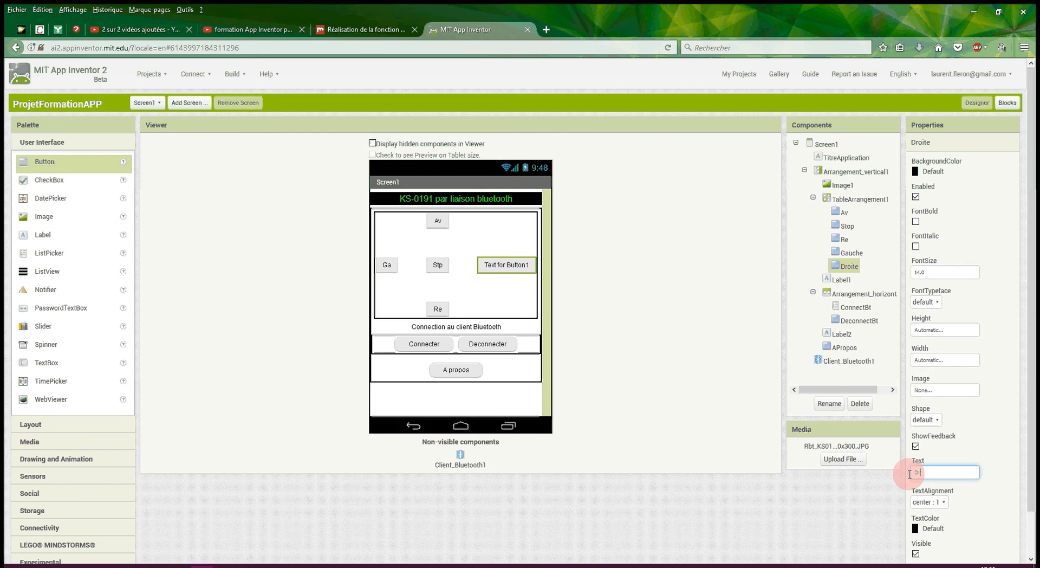
pyautogui.click(573, 323)
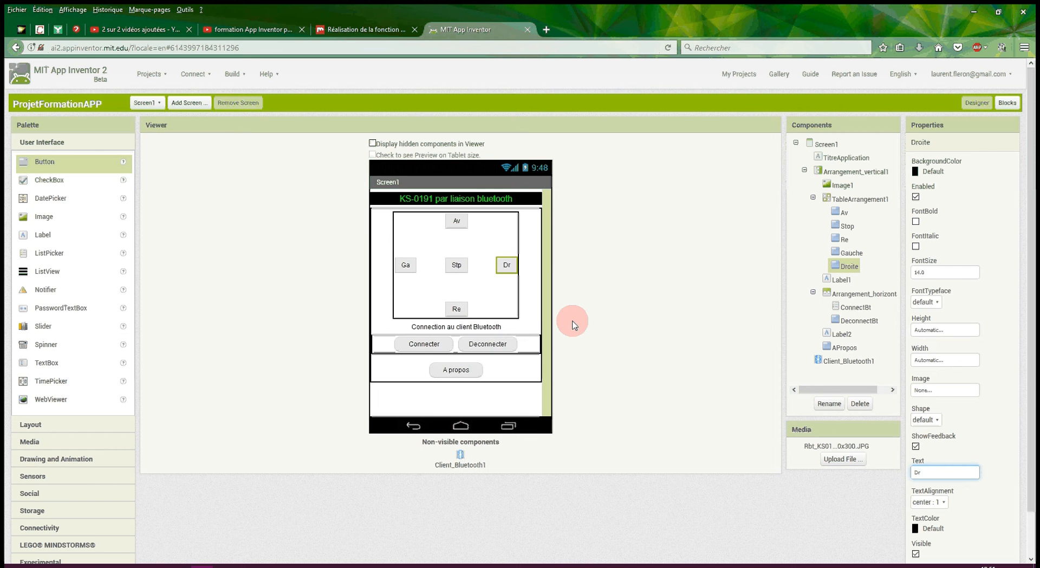
# Set both the height and the width of the Stop button to 50 pixels
pyautogui.click(458, 248)
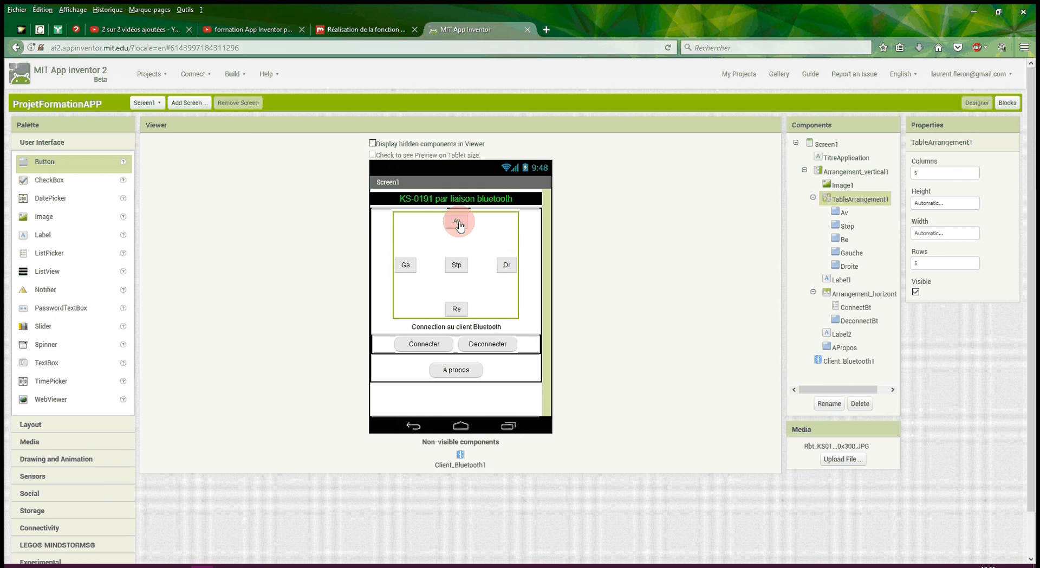
pyautogui.click(457, 264)
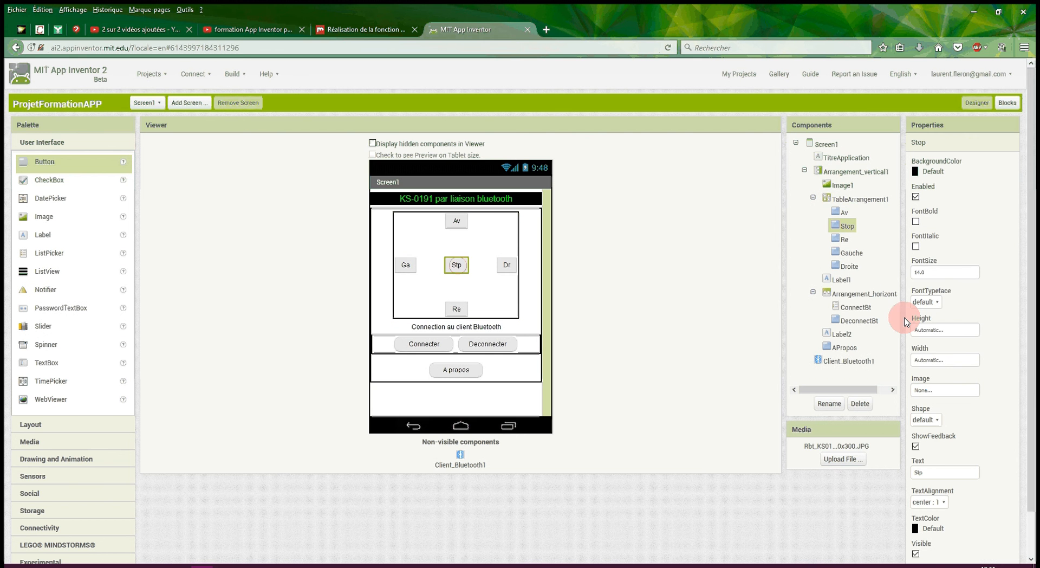
pyautogui.click(965, 331)
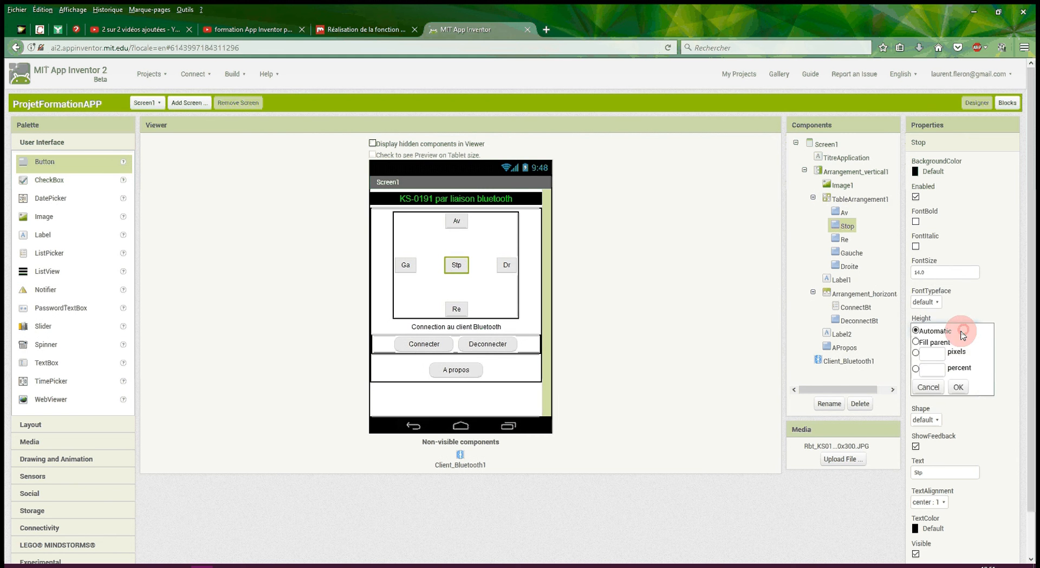
pyautogui.click(931, 355)
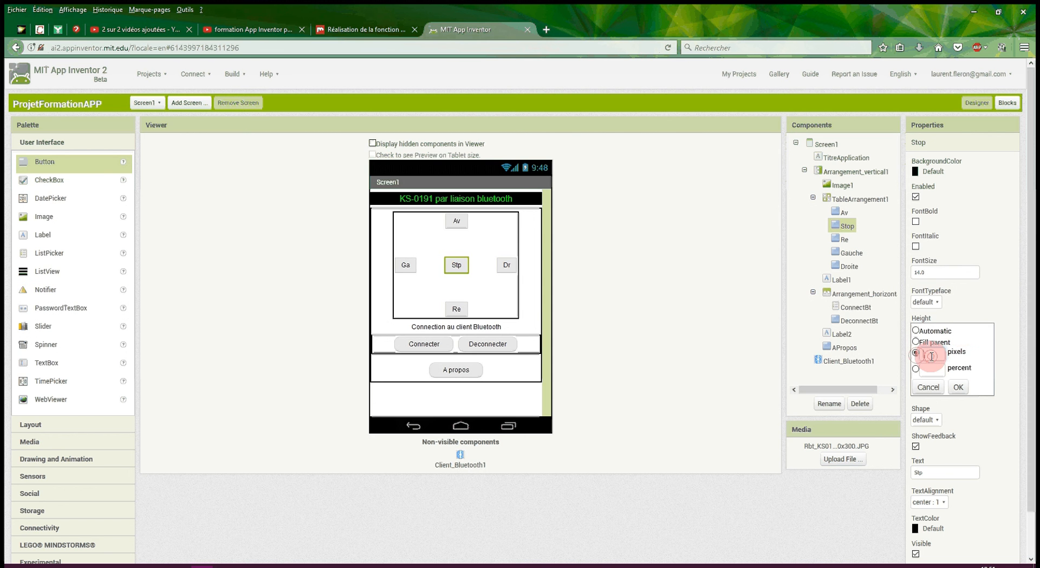
pyautogui.write('50')
pyautogui.click(955, 388)
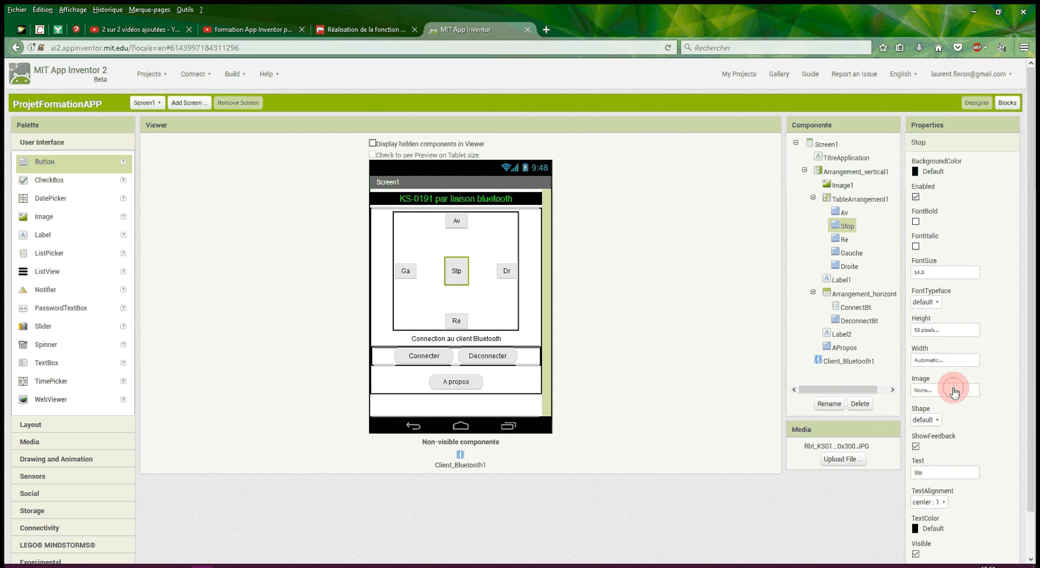
pyautogui.click(943, 357)
pyautogui.click(934, 384)
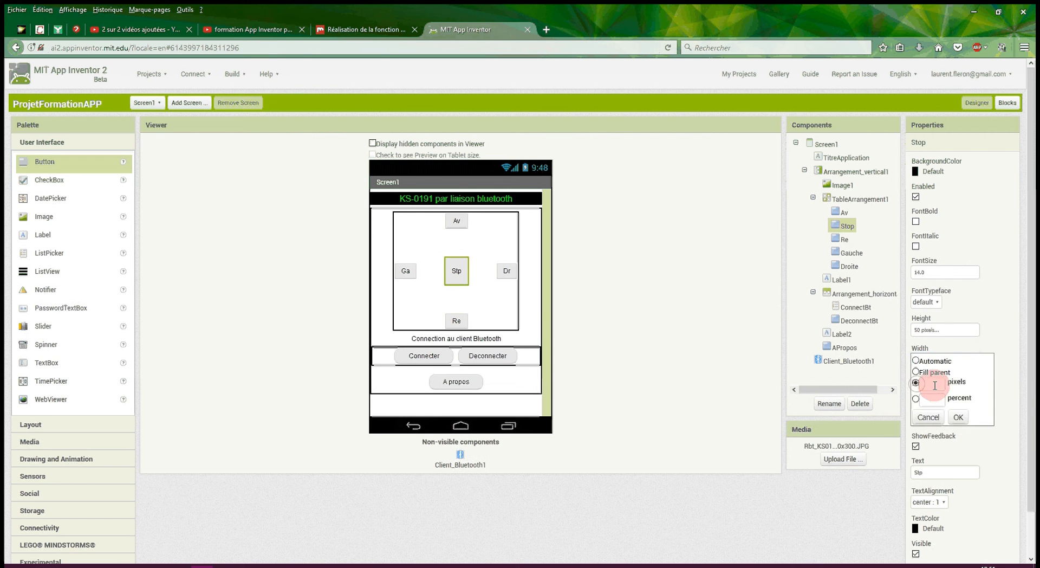
pyautogui.write('50')
pyautogui.click(956, 418)
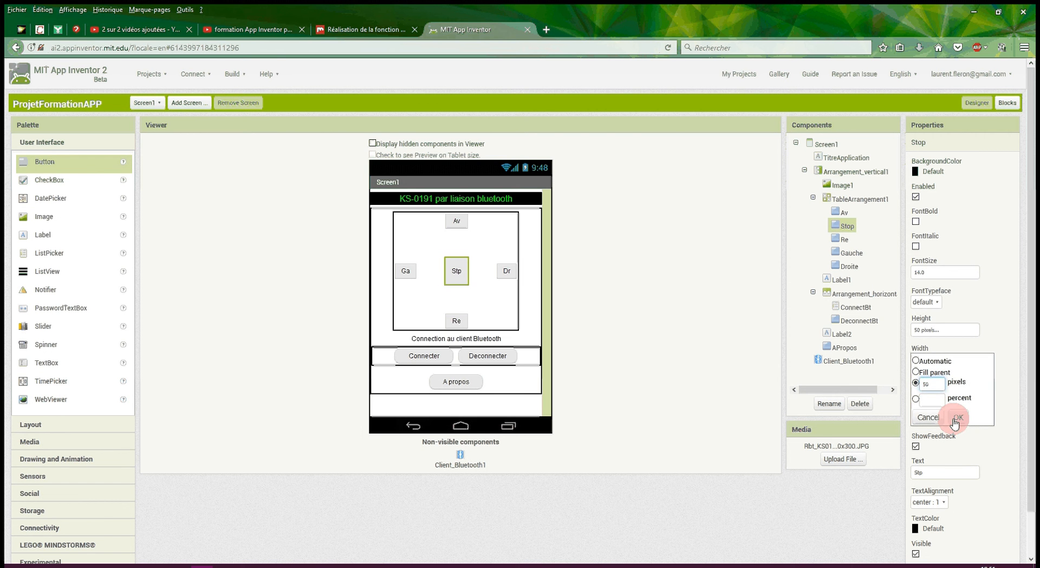
# Set both the height and the width of the Droite button to 50 pixels
pyautogui.click(508, 271)
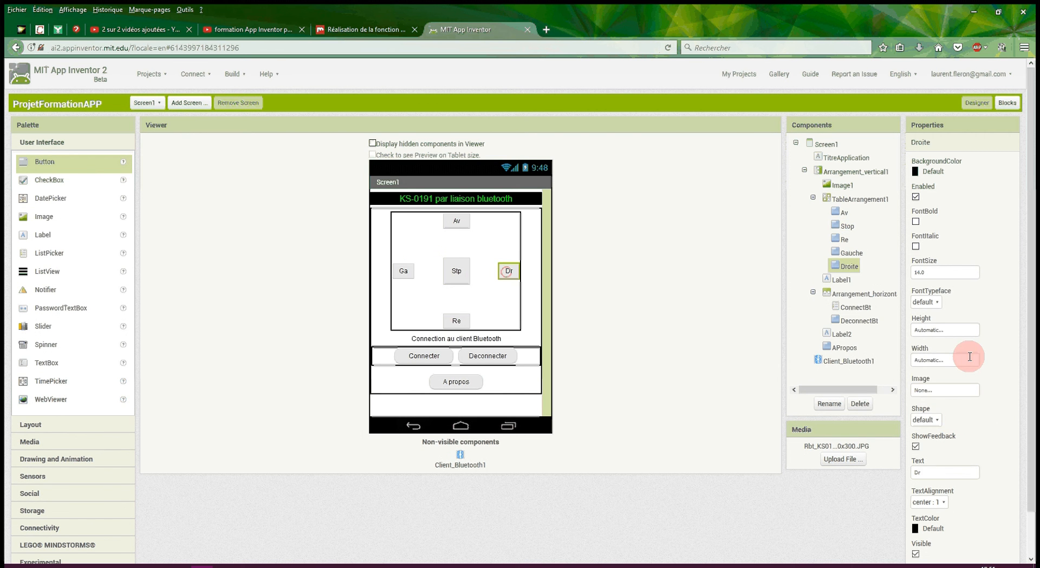
pyautogui.click(953, 330)
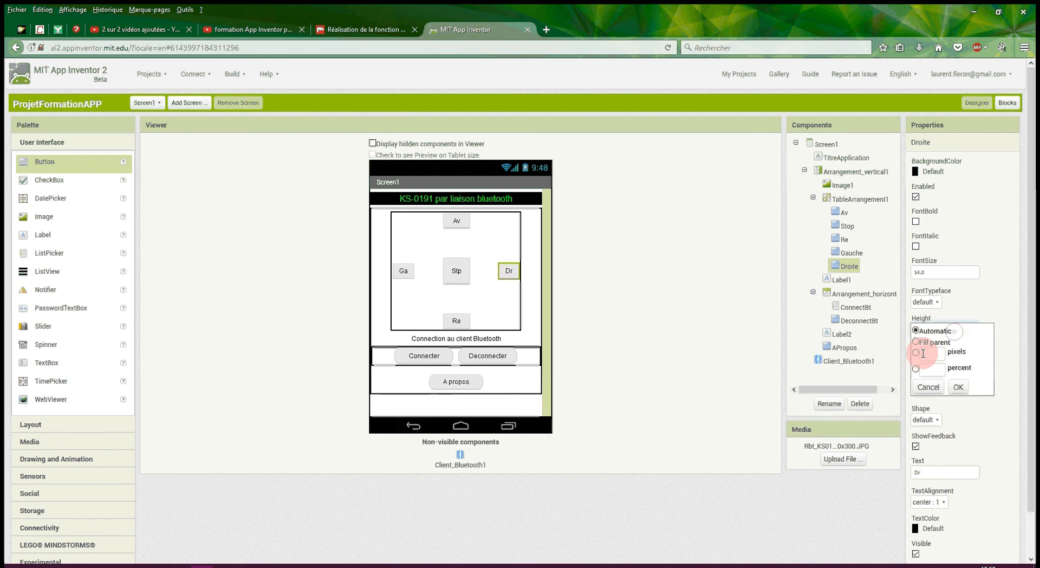
pyautogui.click(922, 353)
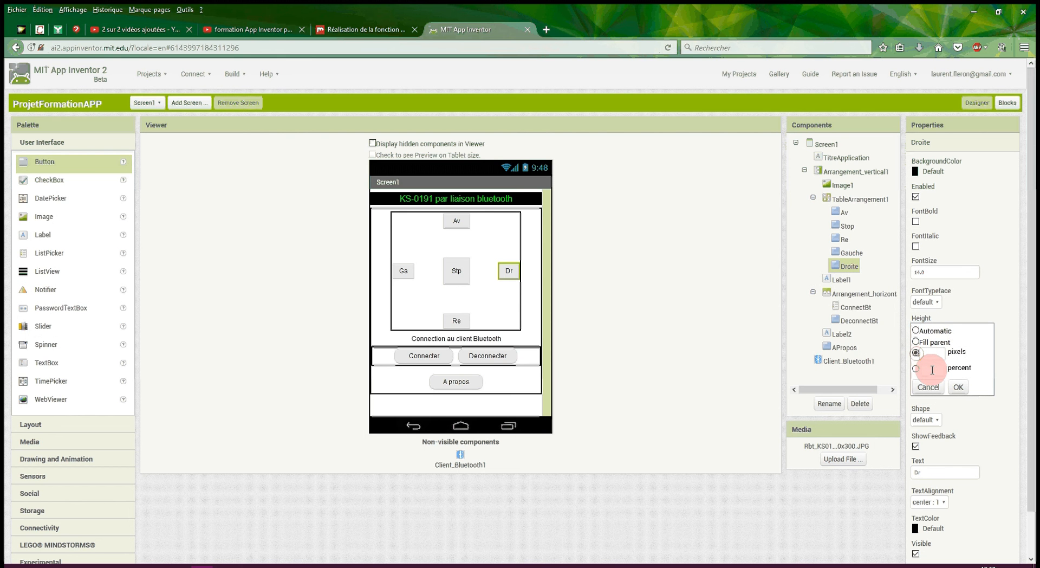
pyautogui.click(932, 357)
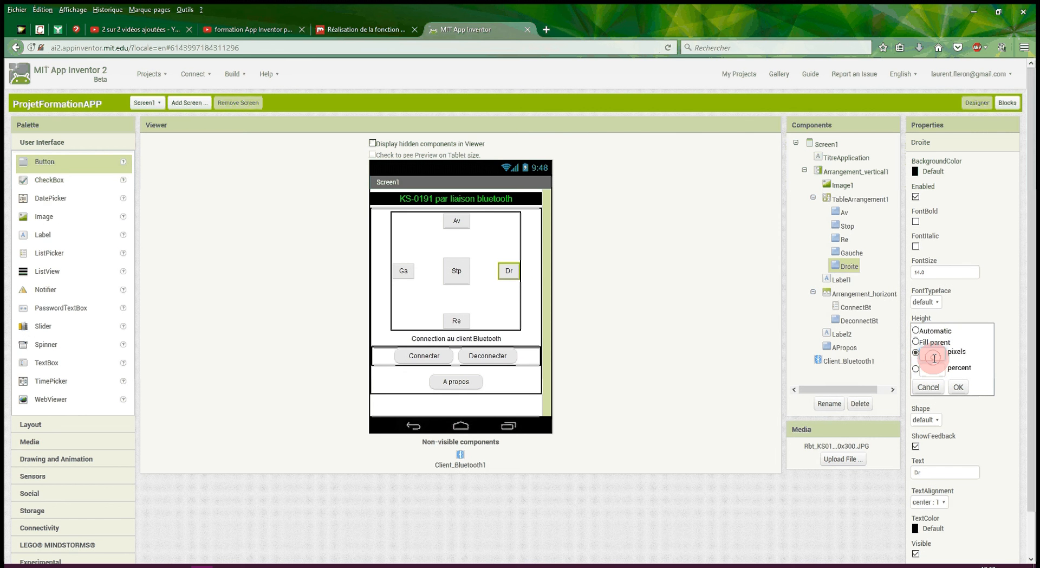
pyautogui.write('50')
pyautogui.click(962, 386)
pyautogui.click(936, 359)
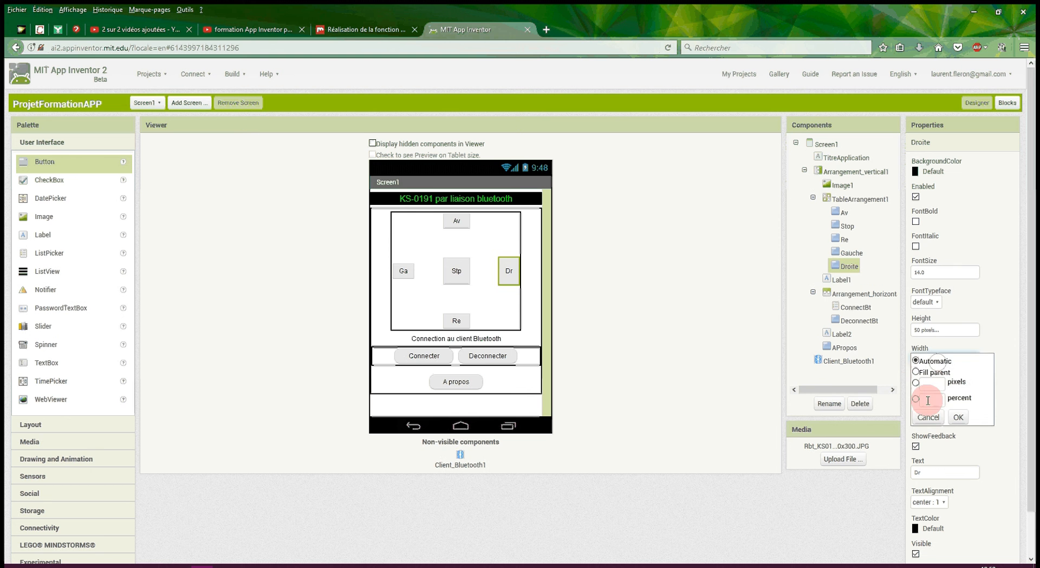
pyautogui.click(929, 384)
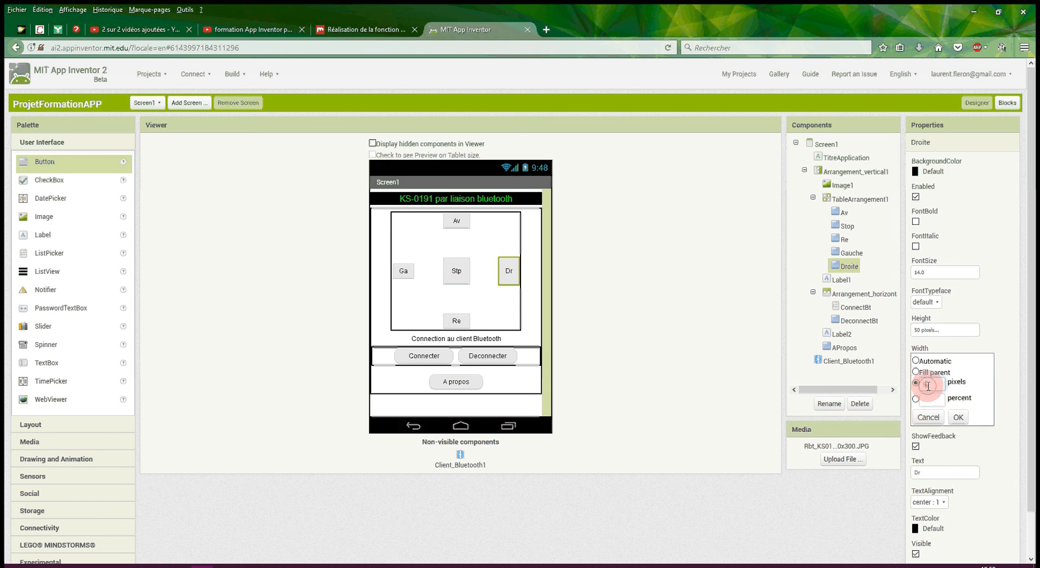
pyautogui.write('50')
pyautogui.click(945, 416)
# Set both the height and the width of the Re button to 50 pixels
pyautogui.click(459, 322)
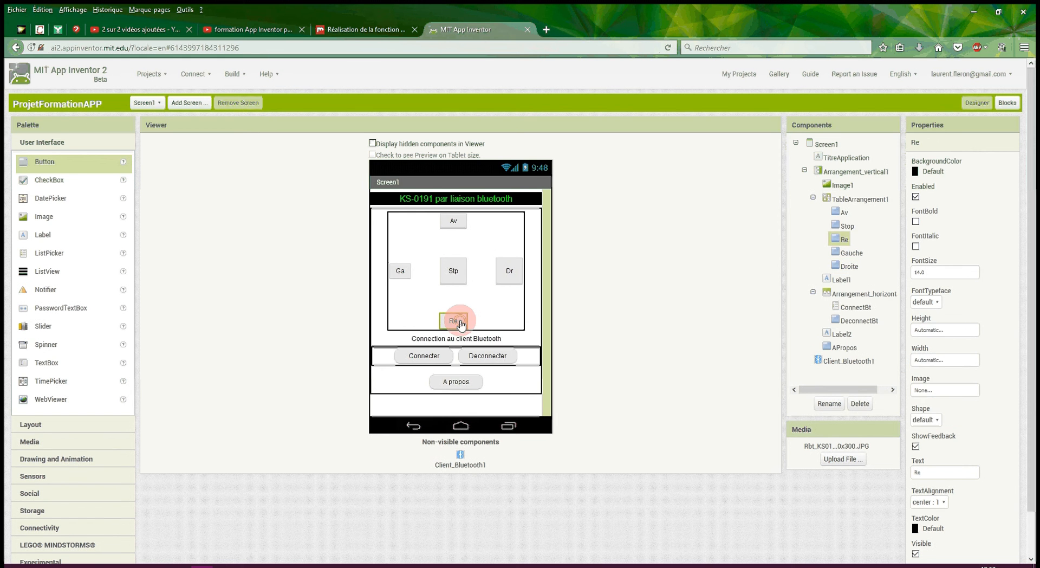
pyautogui.click(945, 330)
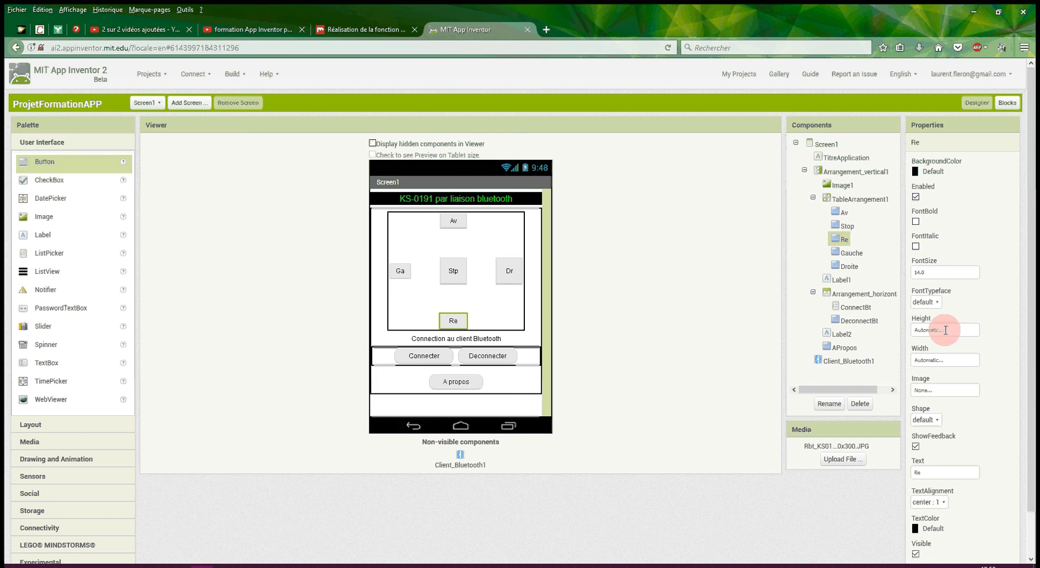
pyautogui.click(945, 330)
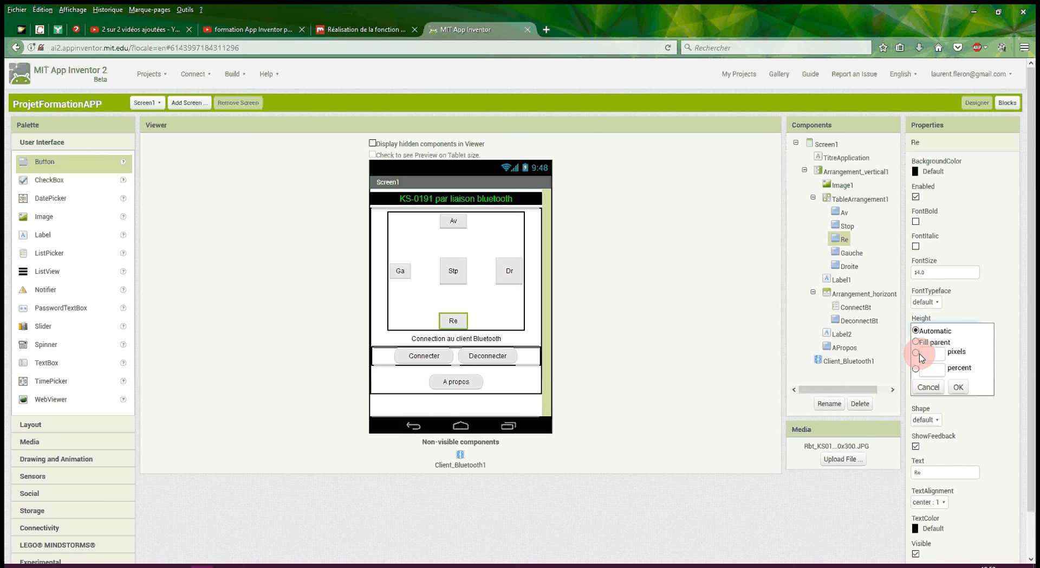
pyautogui.click(916, 353)
pyautogui.click(942, 353)
pyautogui.write('50')
pyautogui.click(959, 387)
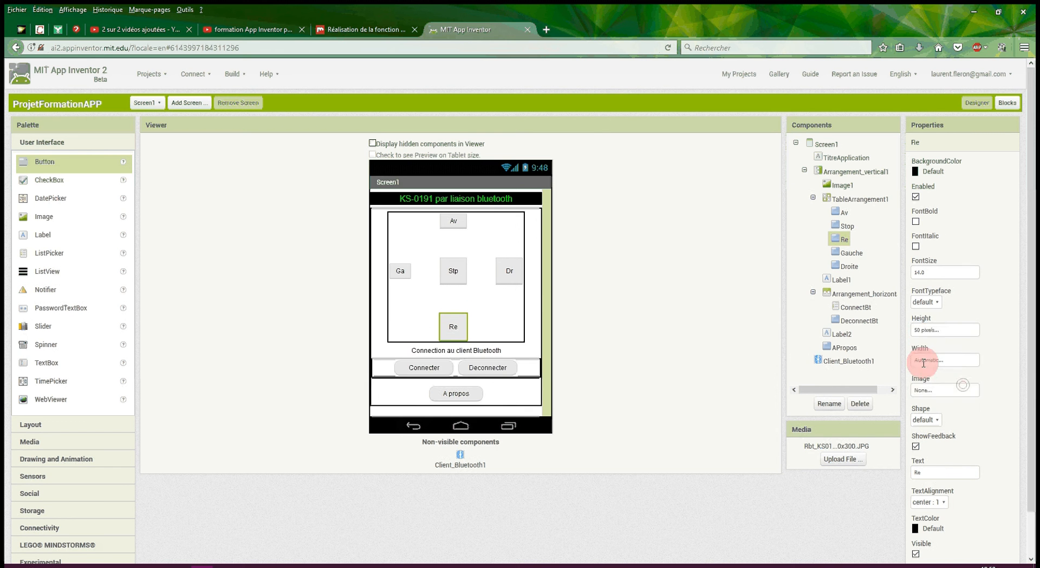
pyautogui.click(924, 363)
pyautogui.click(926, 385)
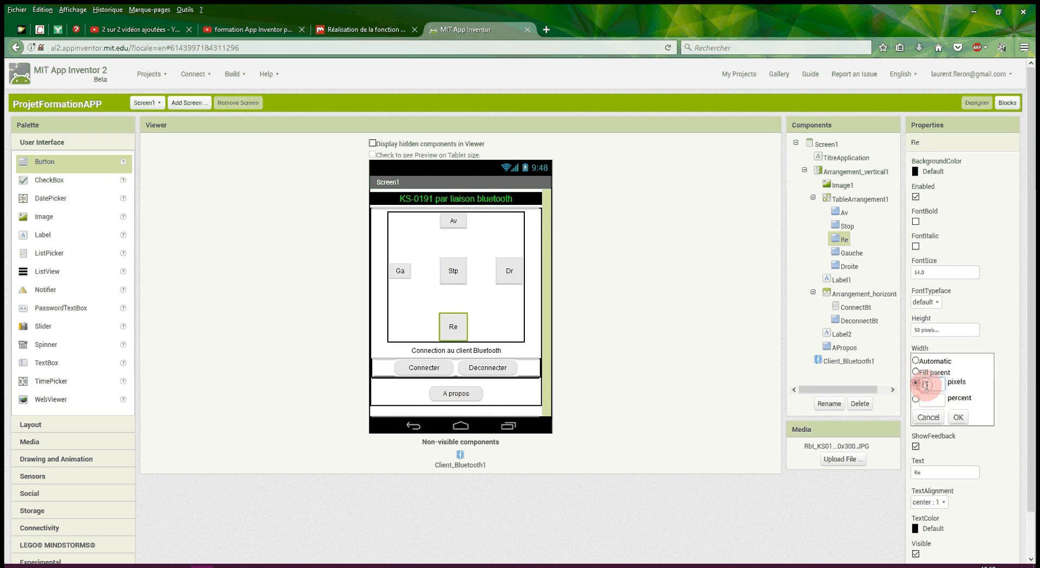
pyautogui.write('50')
pyautogui.click(684, 367)
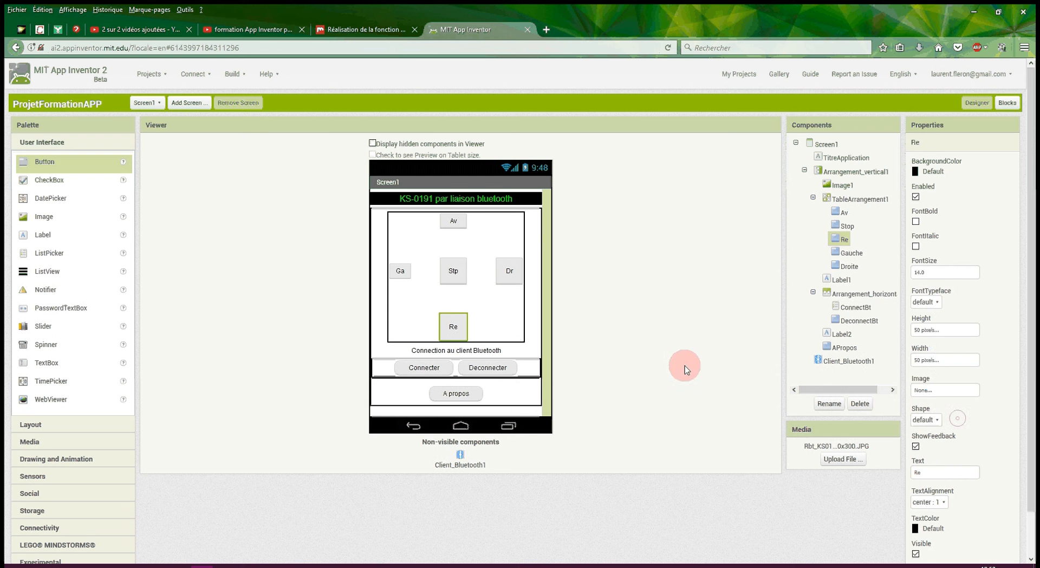
# Set both the height and the width of the Gauche button to 50 pixels
pyautogui.click(400, 271)
pyautogui.click(959, 326)
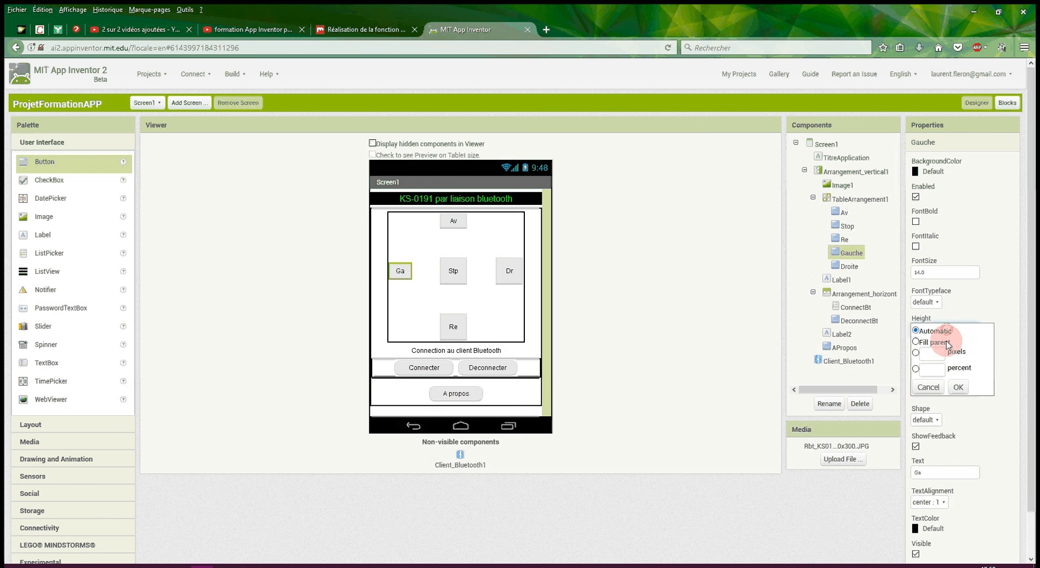
pyautogui.click(931, 353)
pyautogui.write('50')
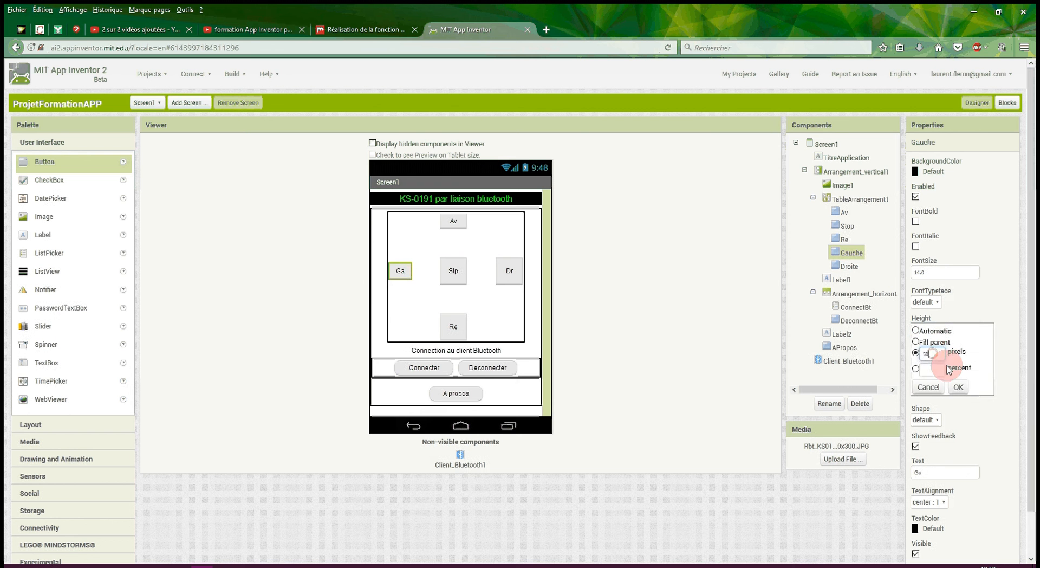
pyautogui.click(957, 386)
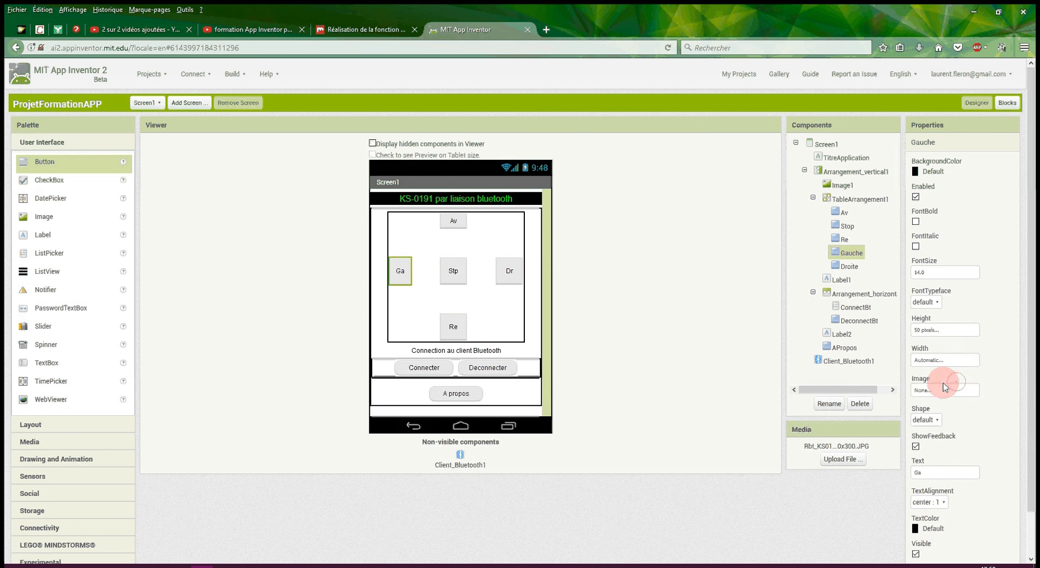
pyautogui.click(932, 386)
pyautogui.write('50')
pyautogui.click(954, 417)
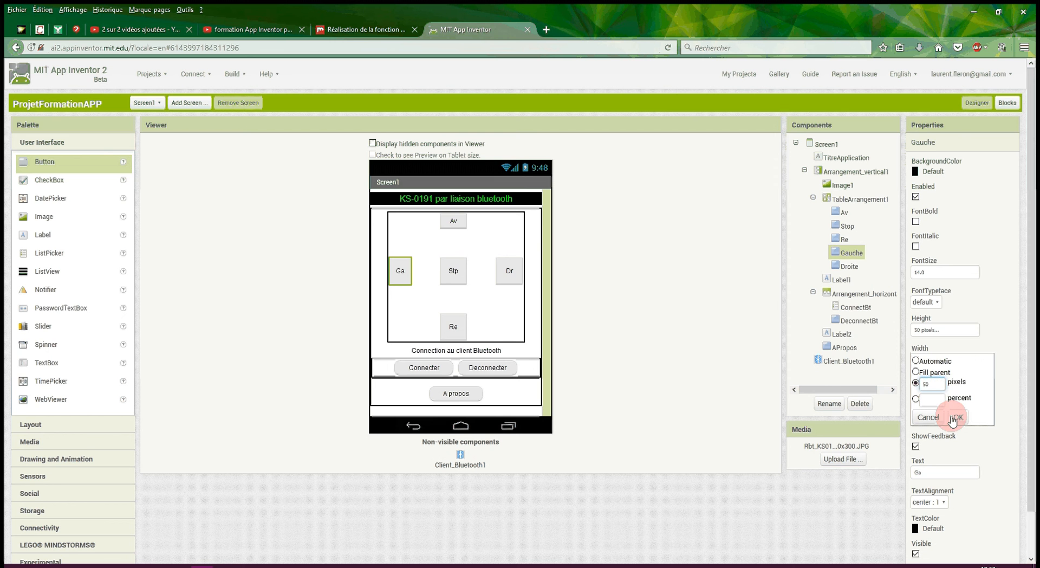
# Set both the height and the width of the Av button to 50 pixels
pyautogui.click(455, 223)
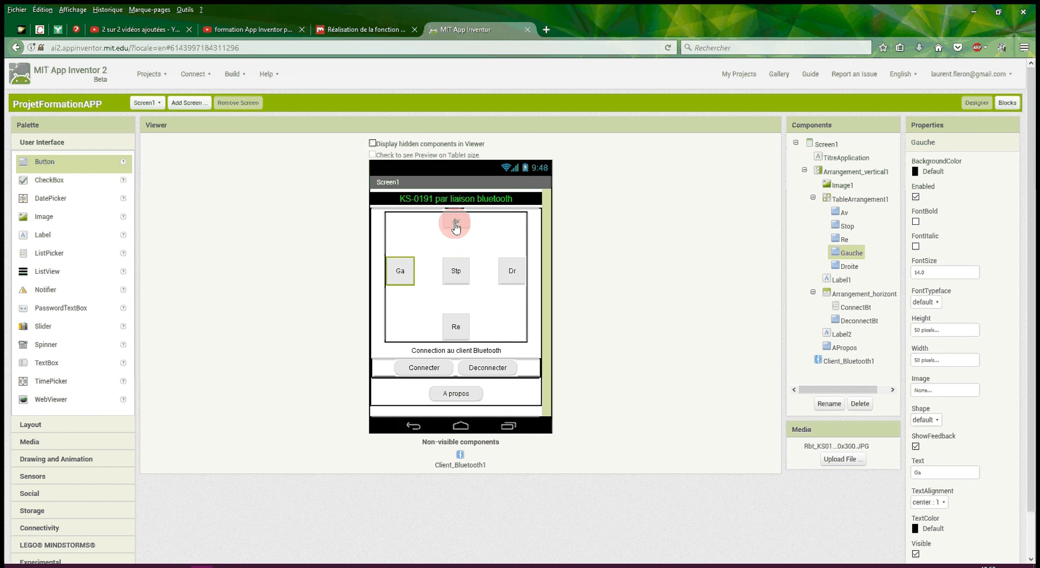
pyautogui.click(948, 330)
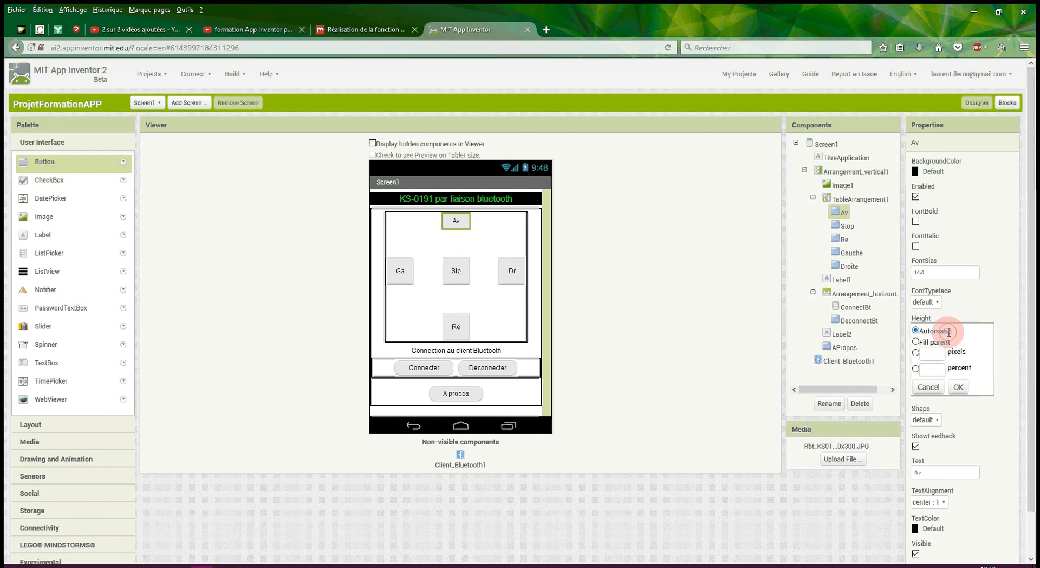
pyautogui.click(918, 353)
pyautogui.write('50')
pyautogui.click(959, 387)
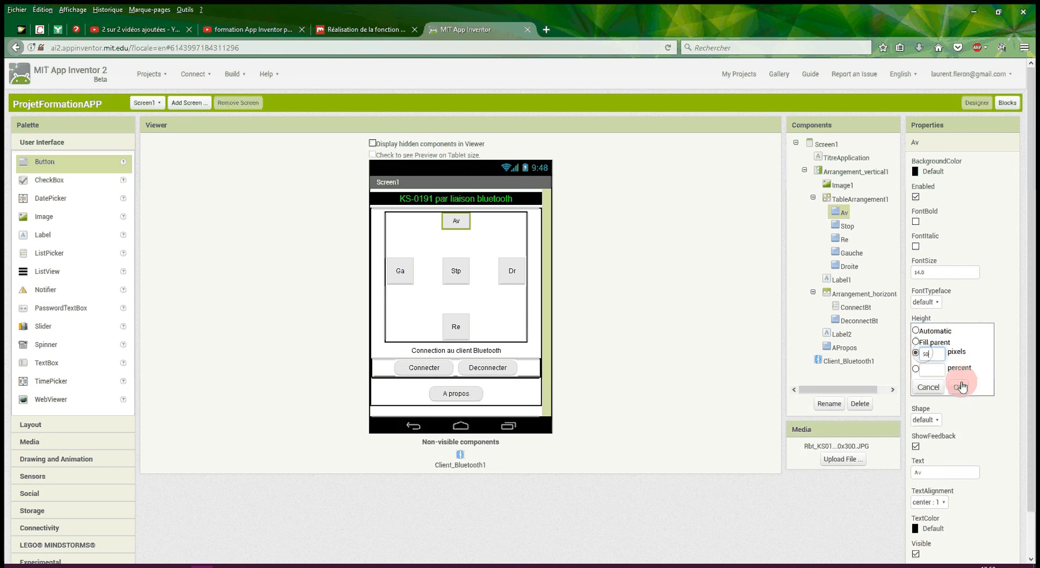
pyautogui.click(942, 361)
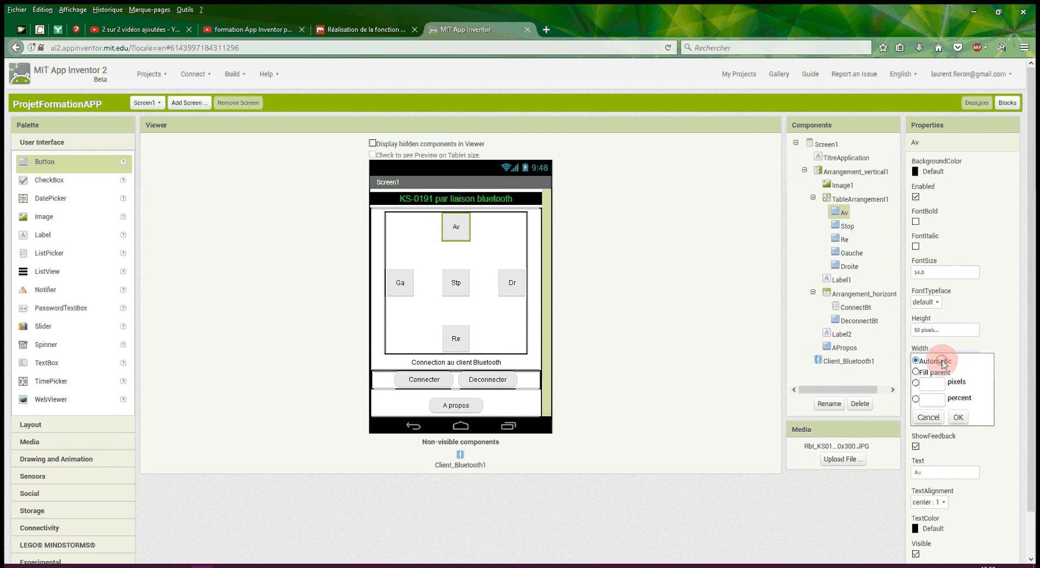
pyautogui.click(932, 383)
pyautogui.write('50')
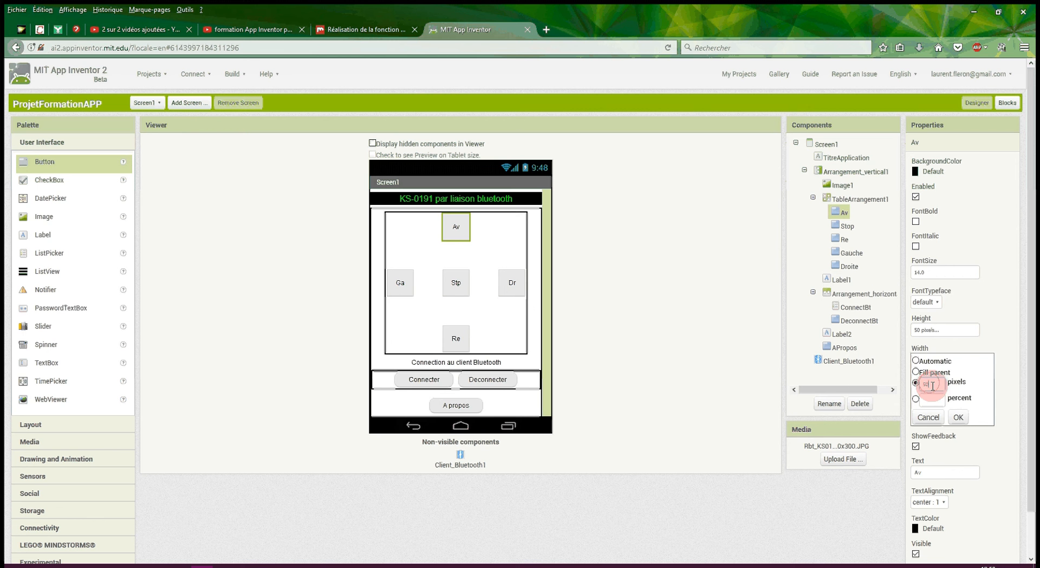
pyautogui.press('Return')
pyautogui.click(333, 240)
# Add a label in the table cell between the Av and Stop buttons and clear its display text
pyautogui.click(458, 254)
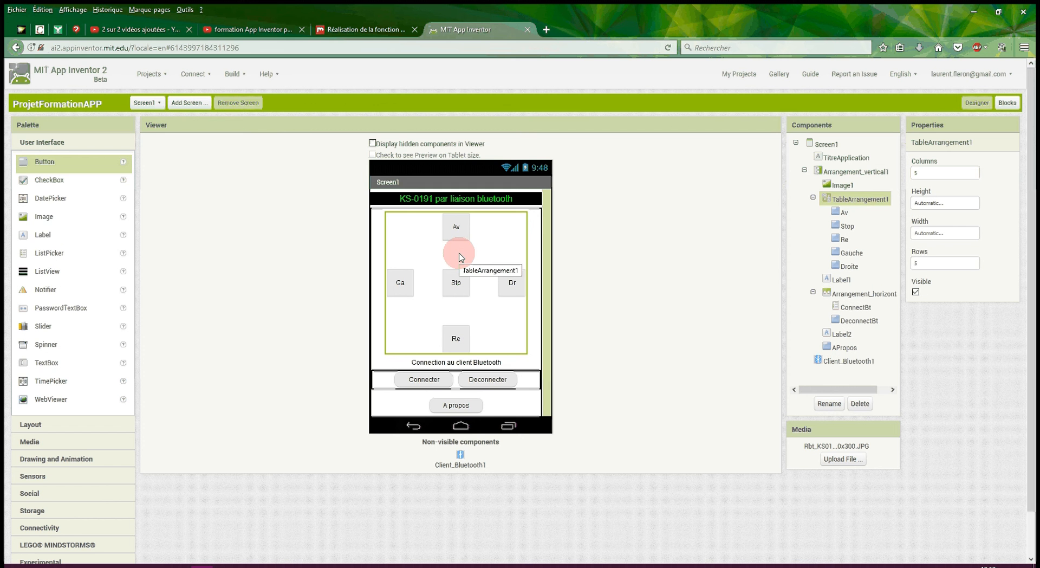
pyautogui.click(46, 237)
pyautogui.moveTo(46, 239); pyautogui.dragTo(456, 256)
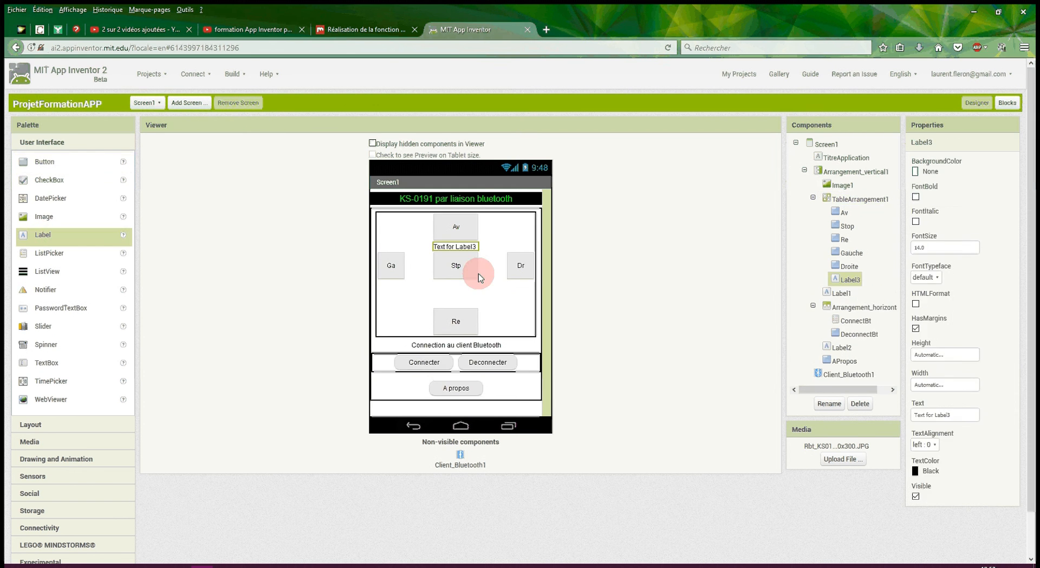
pyautogui.click(957, 414)
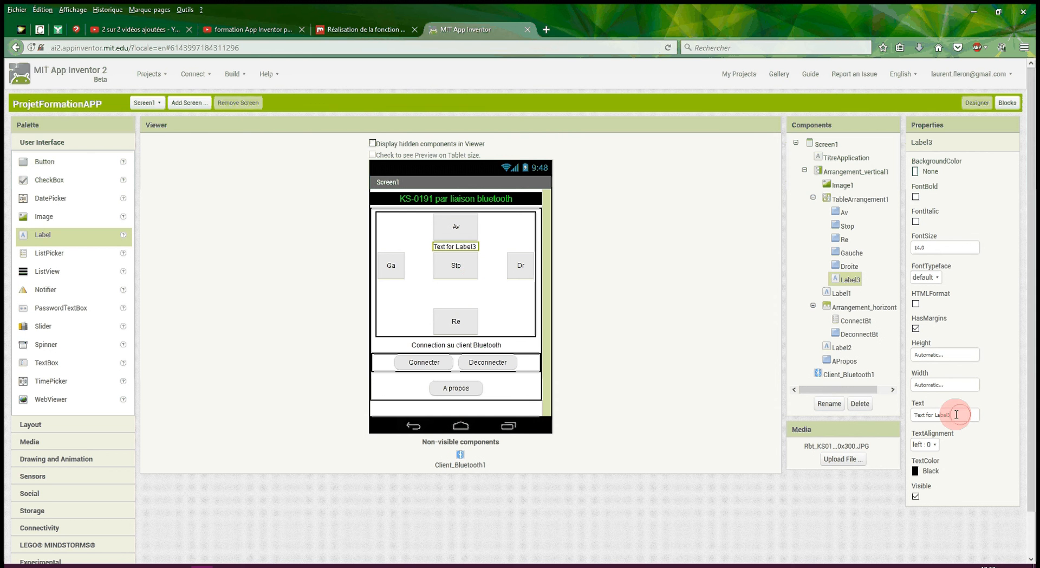
pyautogui.press('BackSpace')
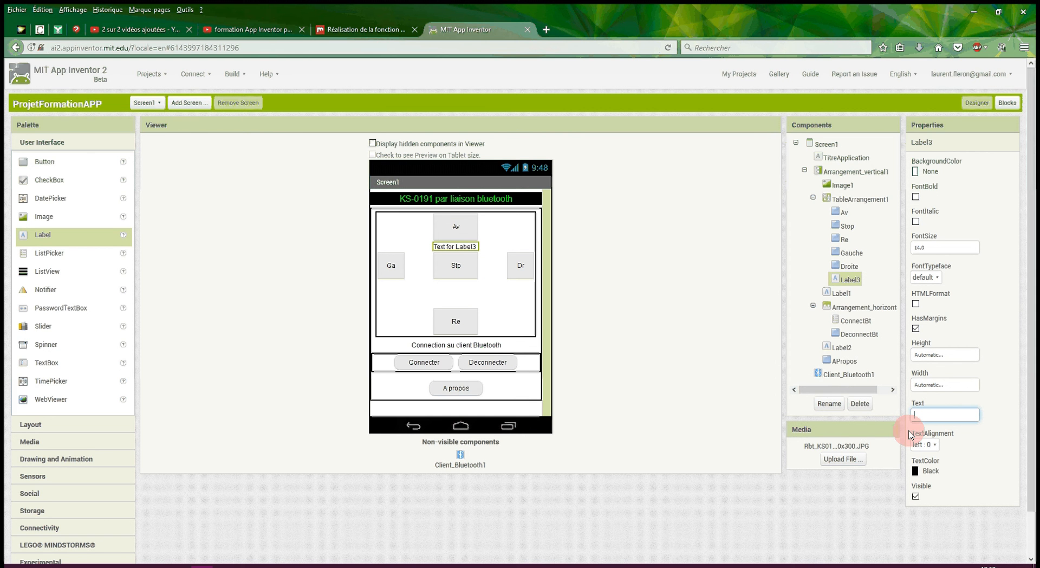
pyautogui.click(68, 209)
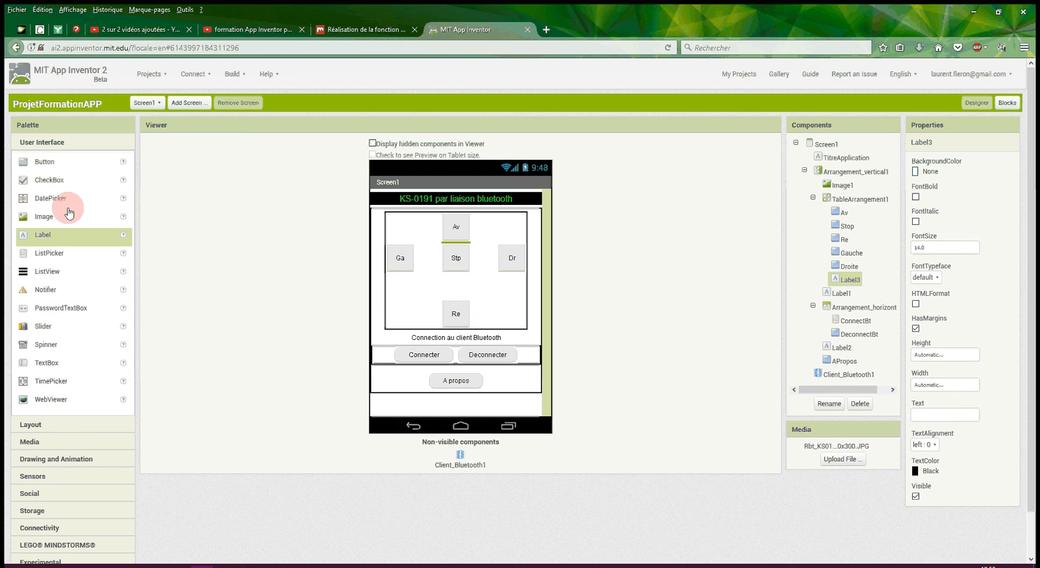
# Add a label in the table cell between the Gauche and Stop buttons and clear its display text
pyautogui.moveTo(43, 235); pyautogui.dragTo(428, 268)
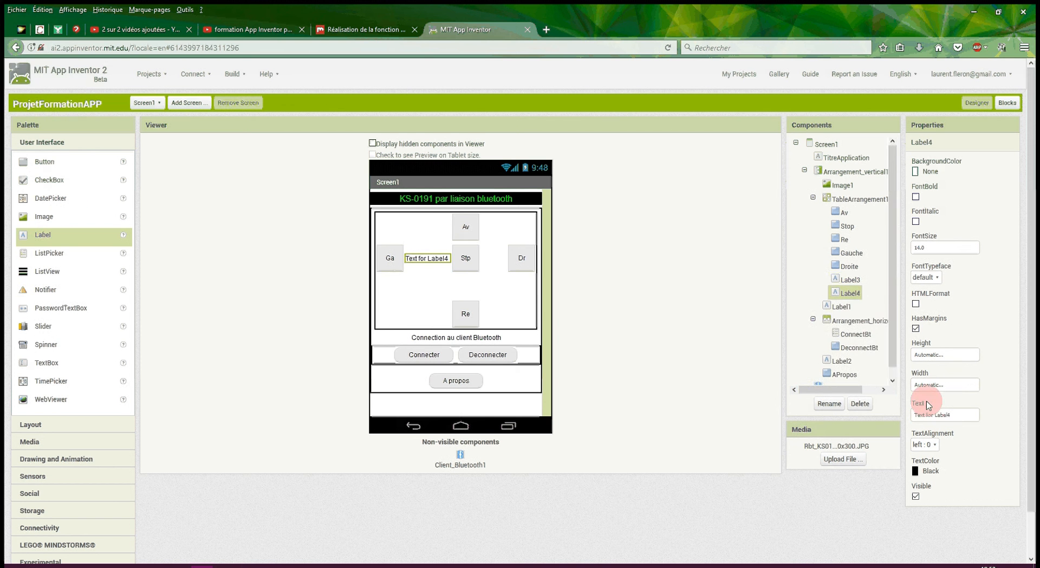
pyautogui.moveTo(952, 415); pyautogui.dragTo(907, 419)
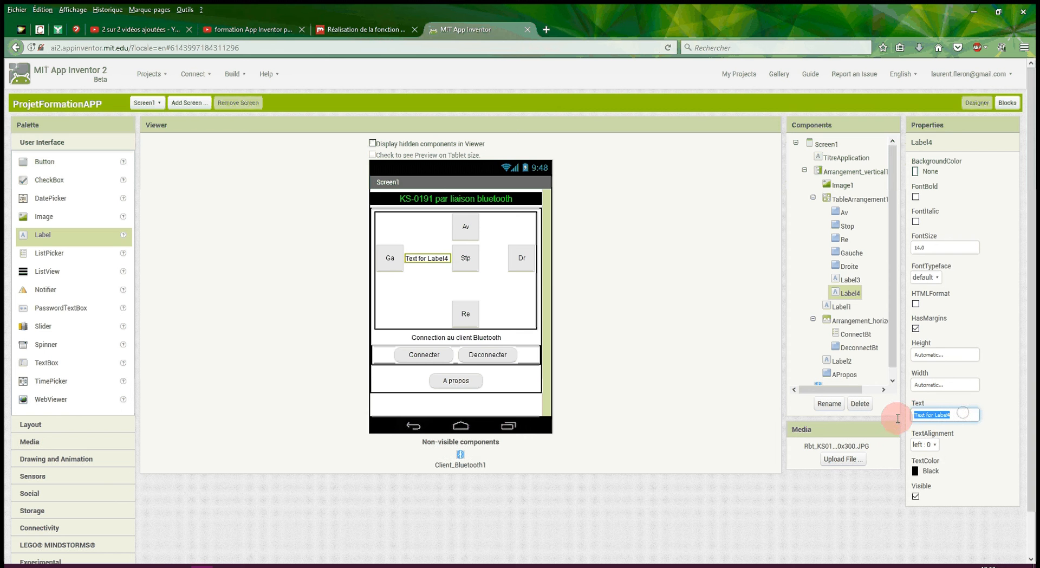
pyautogui.press('BackSpace')
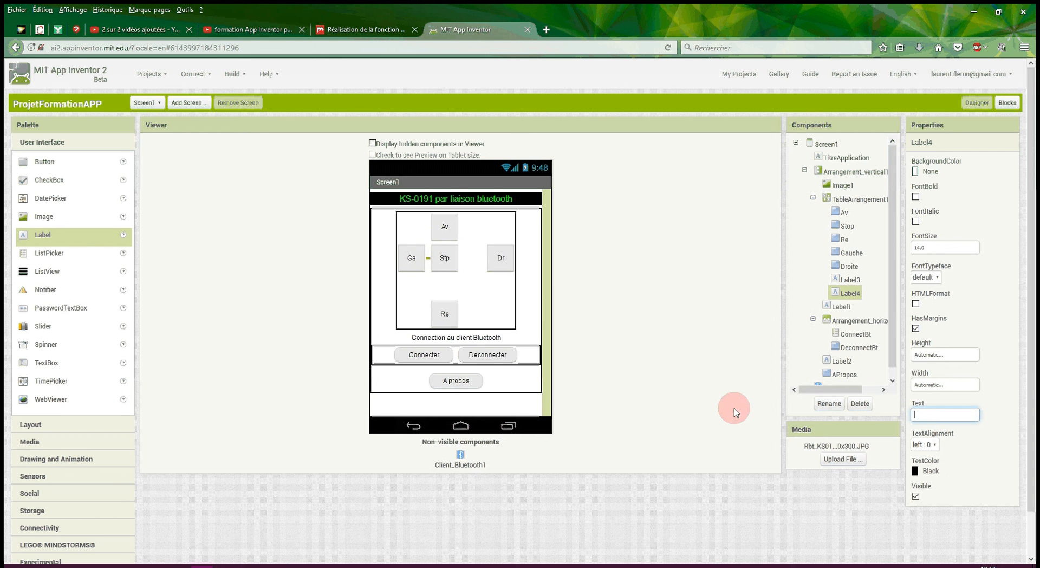
# Add a label in the table cell between the Stop and Droite buttons and clear its display text
pyautogui.moveTo(52, 234); pyautogui.dragTo(474, 270)
pyautogui.click(959, 413)
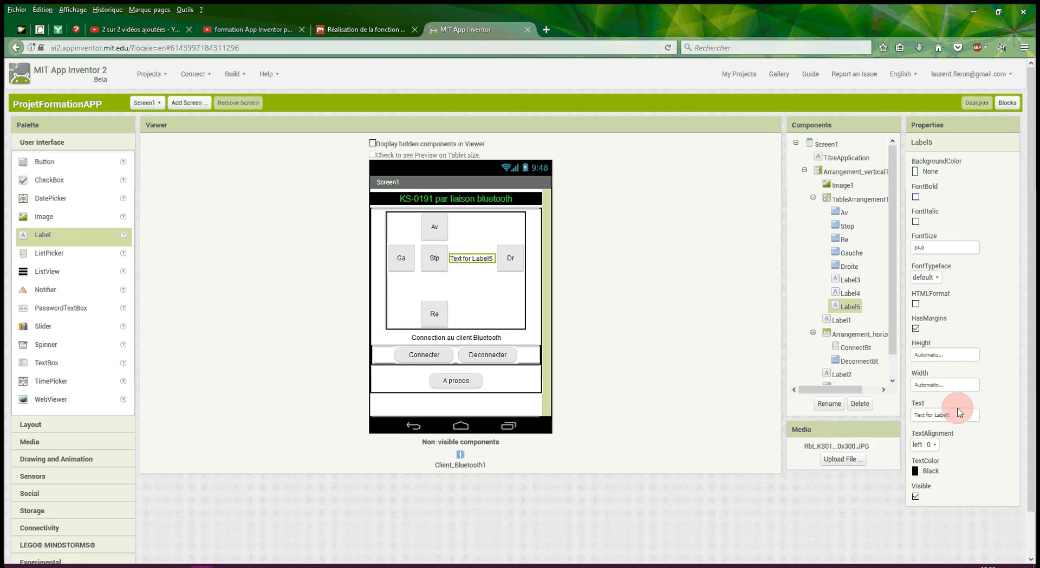
pyautogui.press('BackSpace')
pyautogui.click(215, 279)
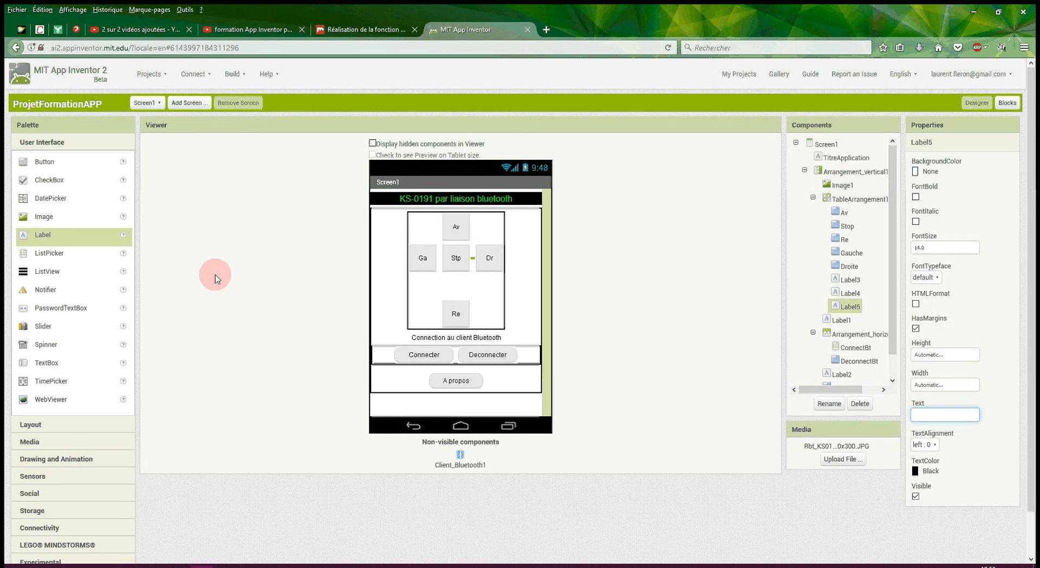
# Add a label in the table cell between the Stop and Re buttons and clear its display text
pyautogui.click(609, 308)
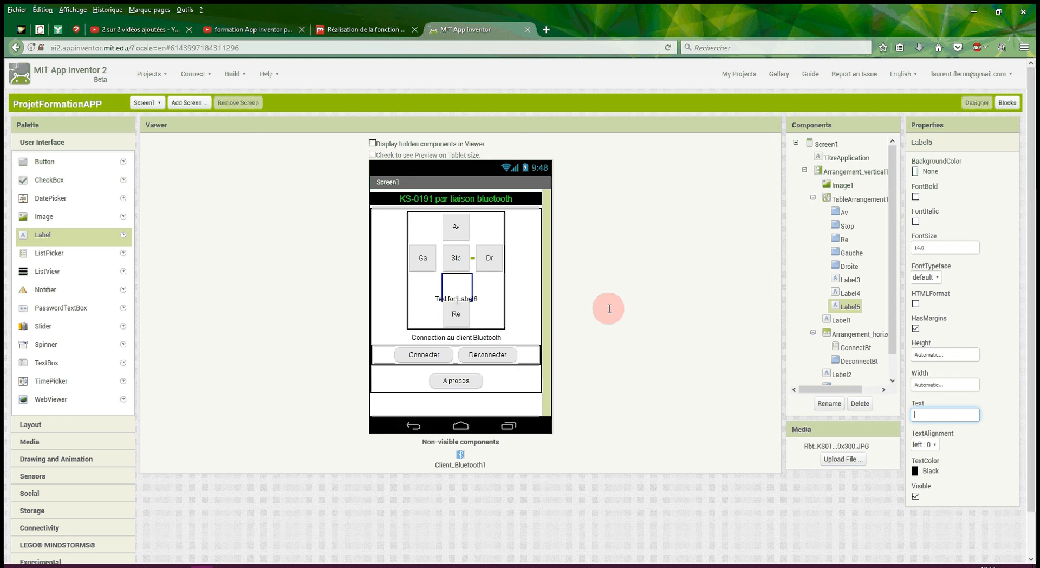
pyautogui.click(954, 415)
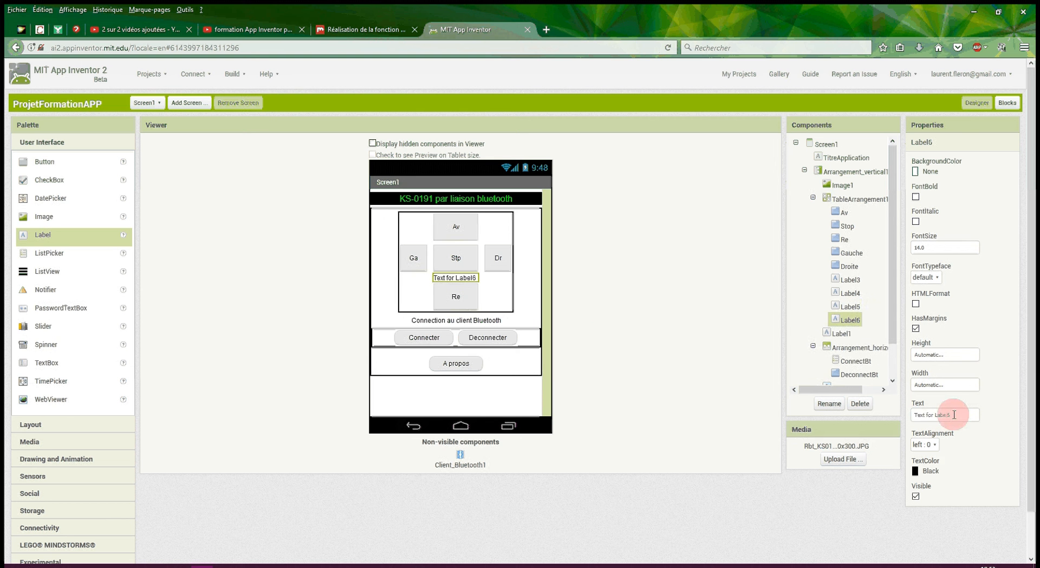
pyautogui.hotkey('ctrl', 'a')
pyautogui.press('BackSpace')
pyautogui.click(695, 364)
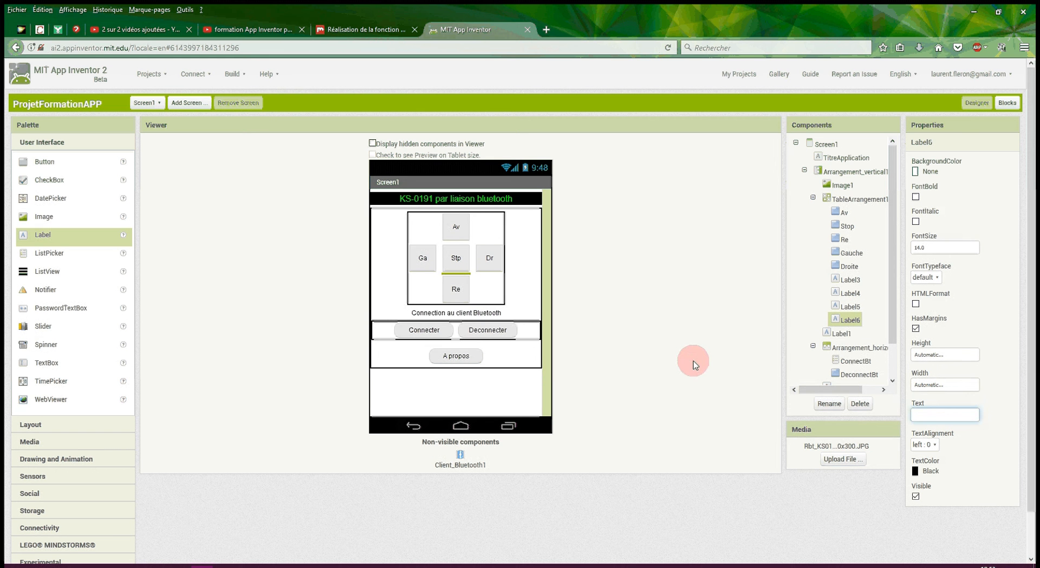
pyautogui.click(489, 289)
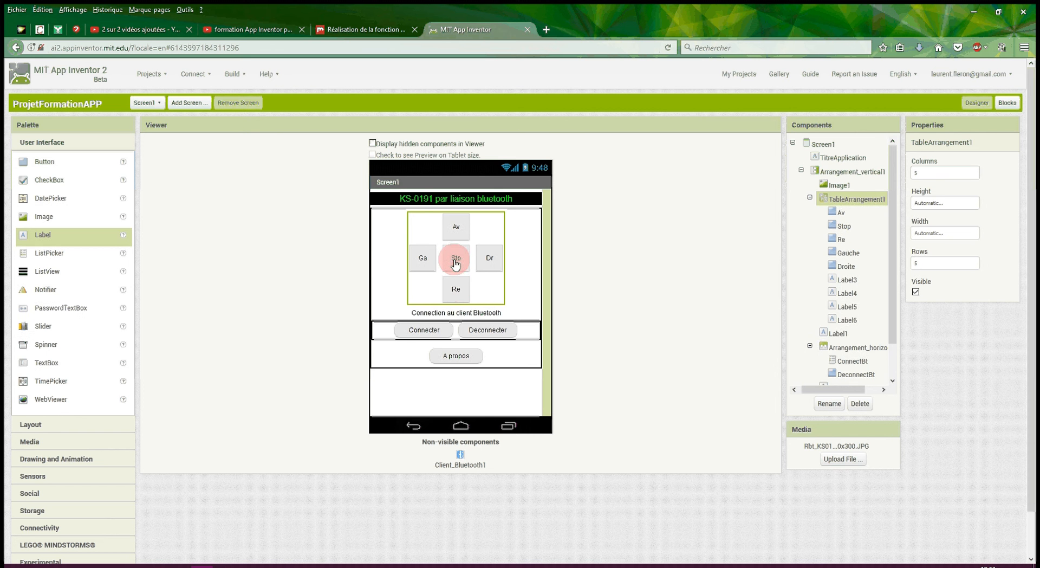
# Upload the up-arrow image Avancer.jpg from the Images folder to the project's media
pyautogui.click(846, 461)
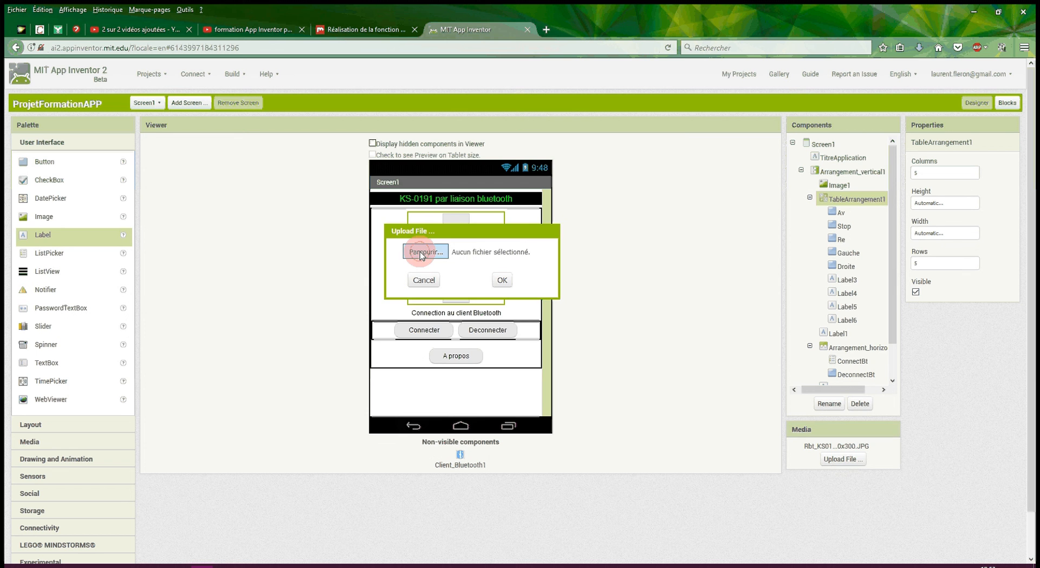
pyautogui.click(421, 253)
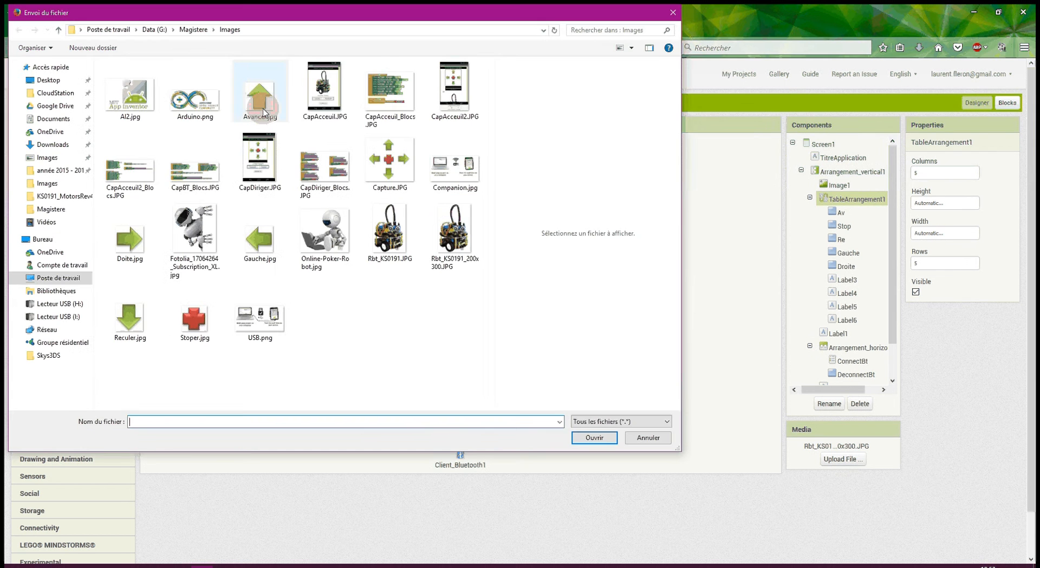
pyautogui.doubleClick(264, 112)
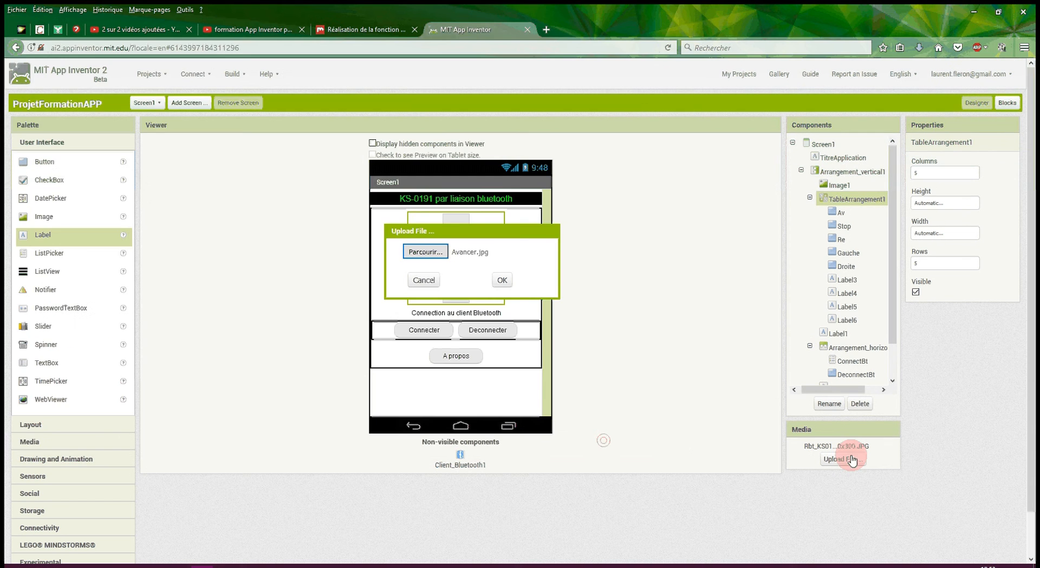
pyautogui.click(503, 282)
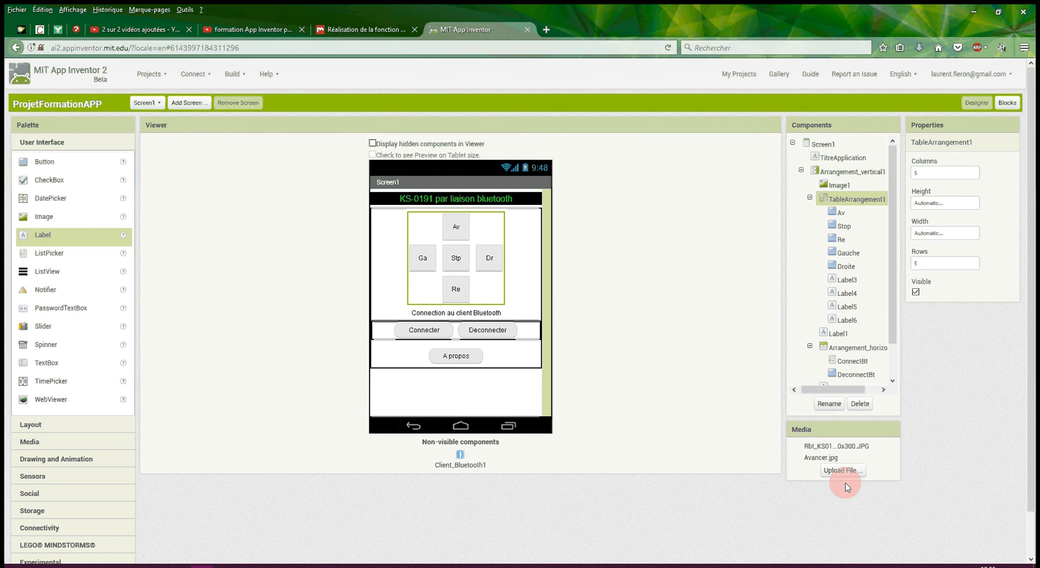
# Upload the left-arrow image Gauche.jpg from the Images folder to the project's media
pyautogui.click(843, 469)
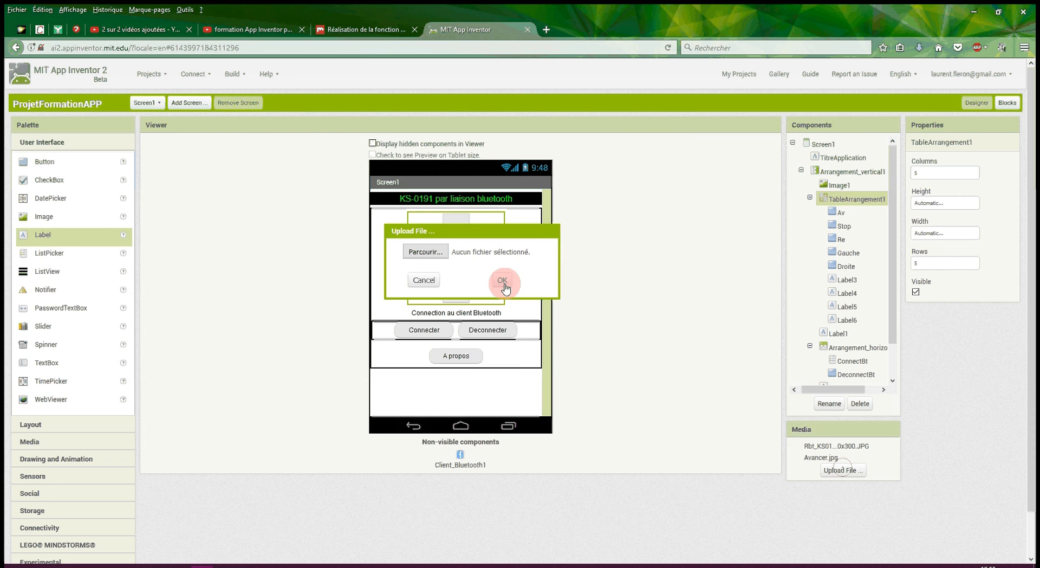
pyautogui.click(504, 286)
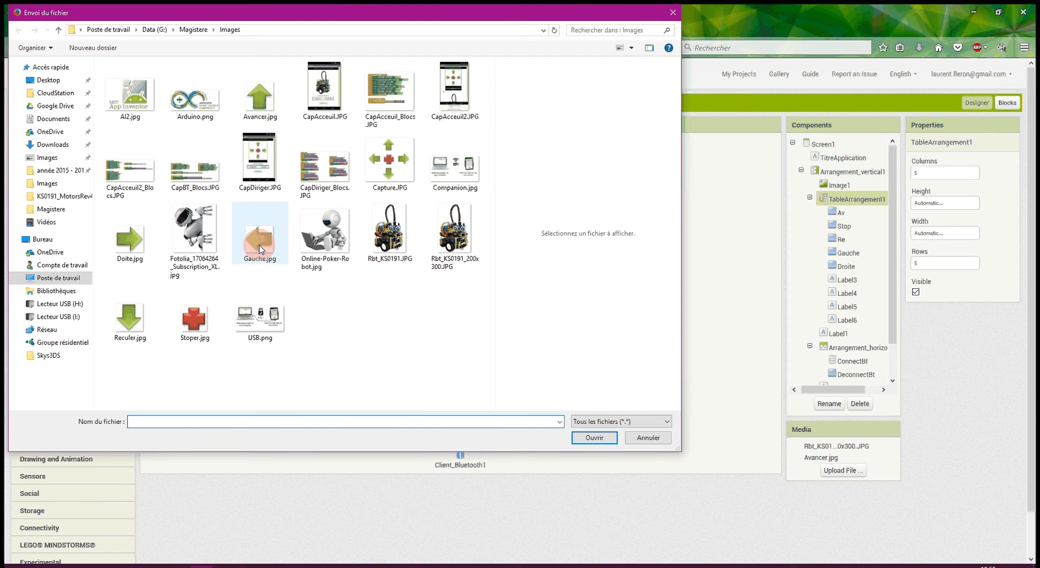
pyautogui.doubleClick(260, 246)
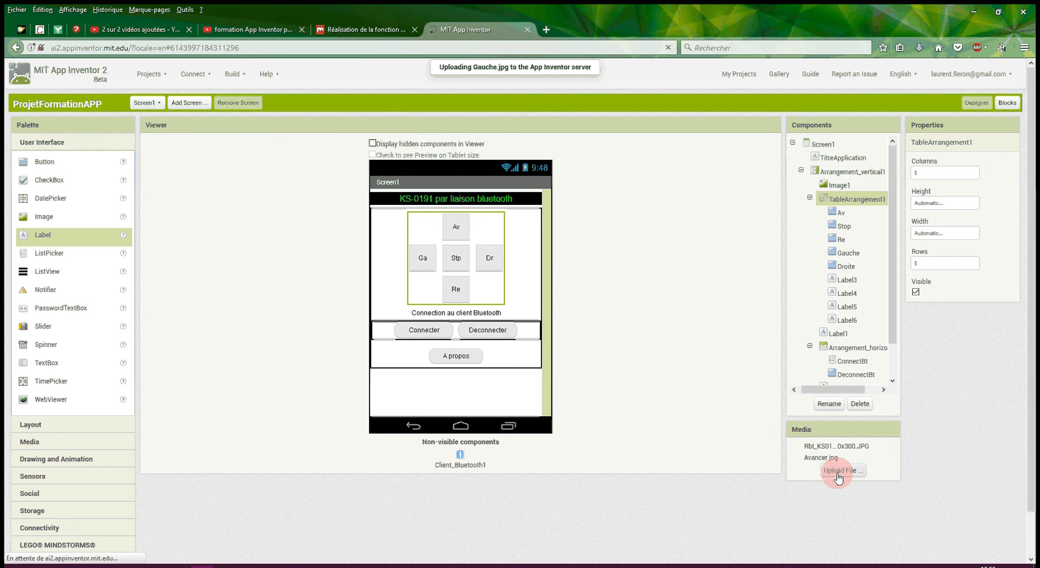
# Upload the right-arrow image Doite.jpg from the Images folder to the project's media
pyautogui.click(839, 470)
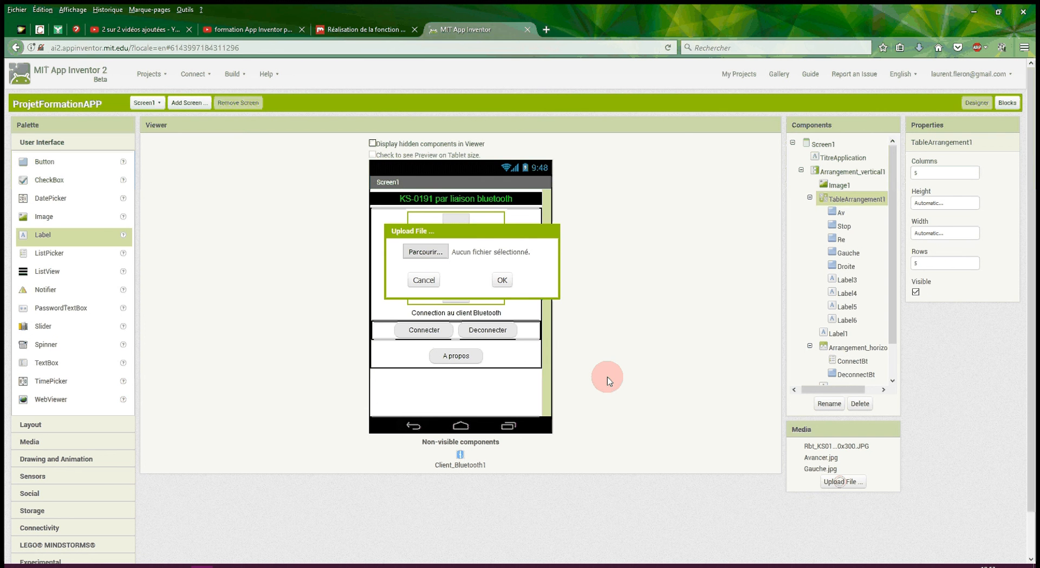
pyautogui.click(426, 252)
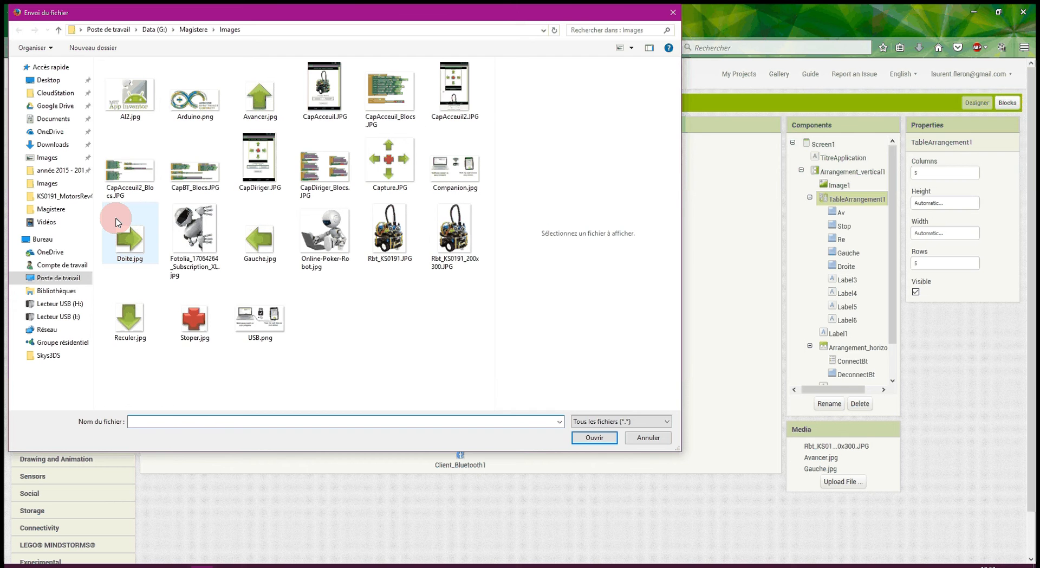
pyautogui.click(594, 437)
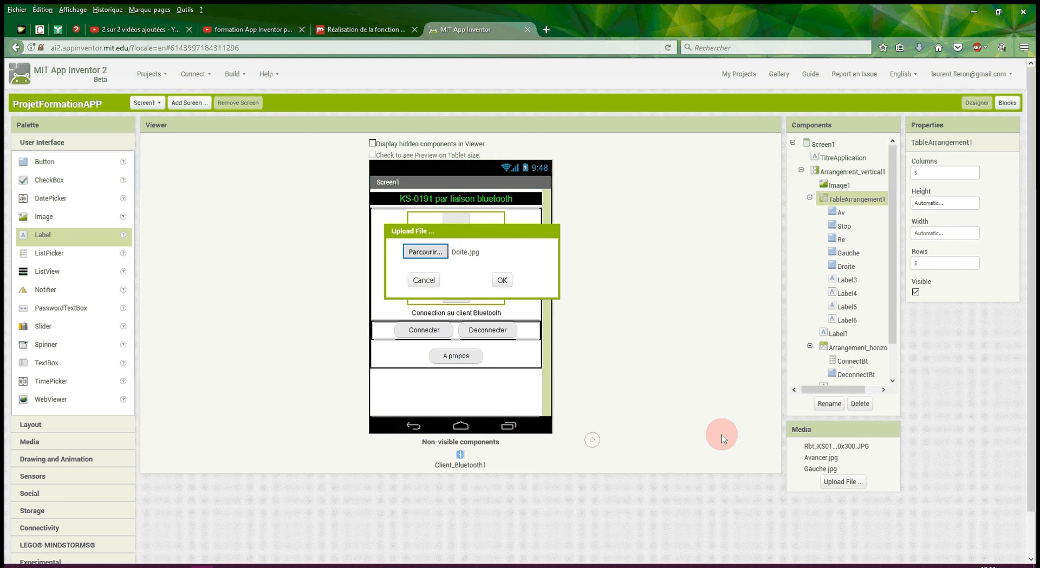
# Upload the down-arrow image Reculer.jpg from the Images folder to the project's media
pyautogui.click(843, 494)
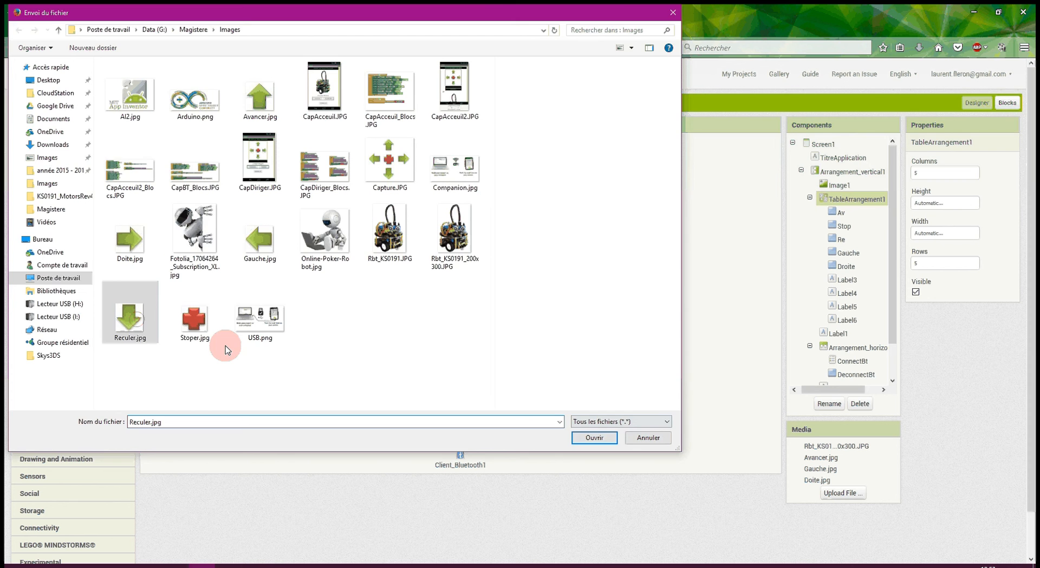
pyautogui.click(593, 437)
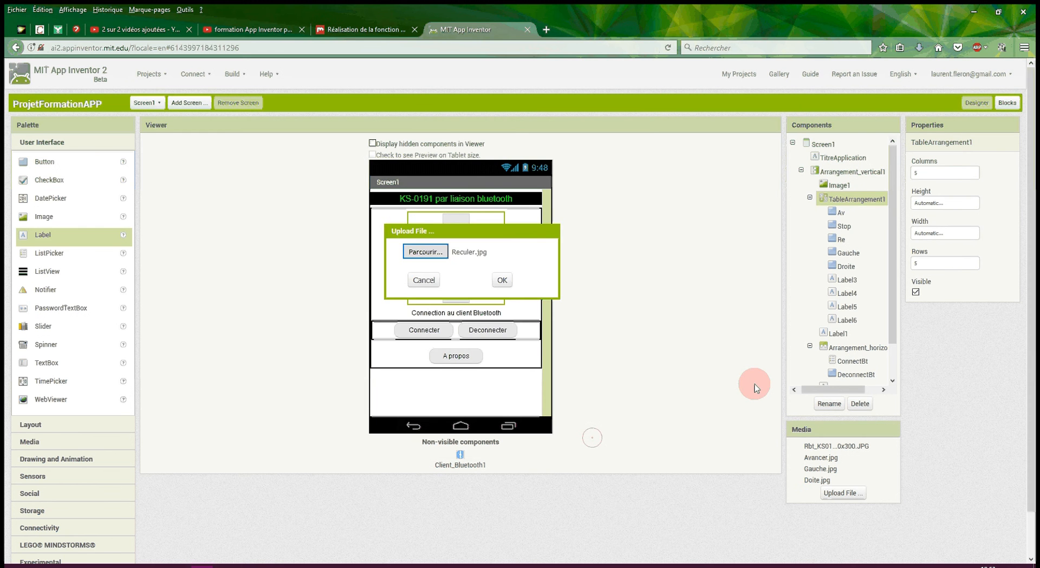
pyautogui.click(502, 279)
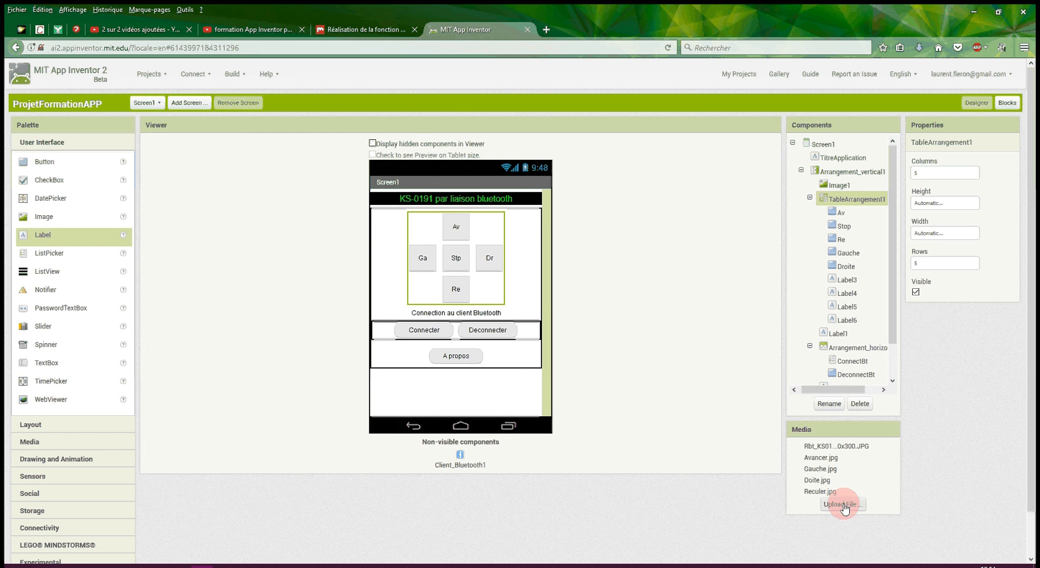
# Upload the red cross image Stoper.jpg from the Images folder to the project's media
pyautogui.click(843, 504)
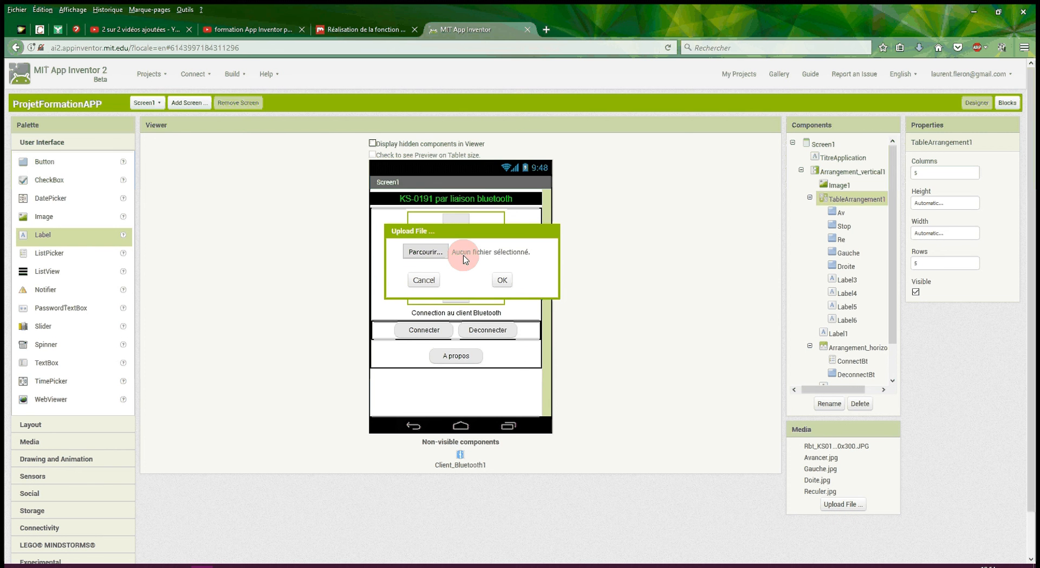
pyautogui.click(463, 256)
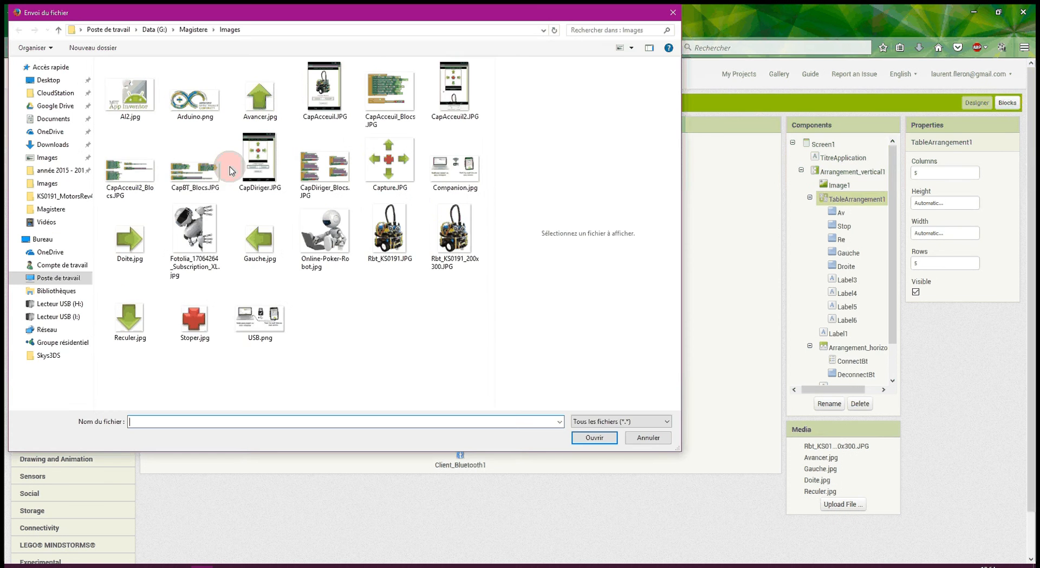
pyautogui.click(201, 322)
pyautogui.click(601, 443)
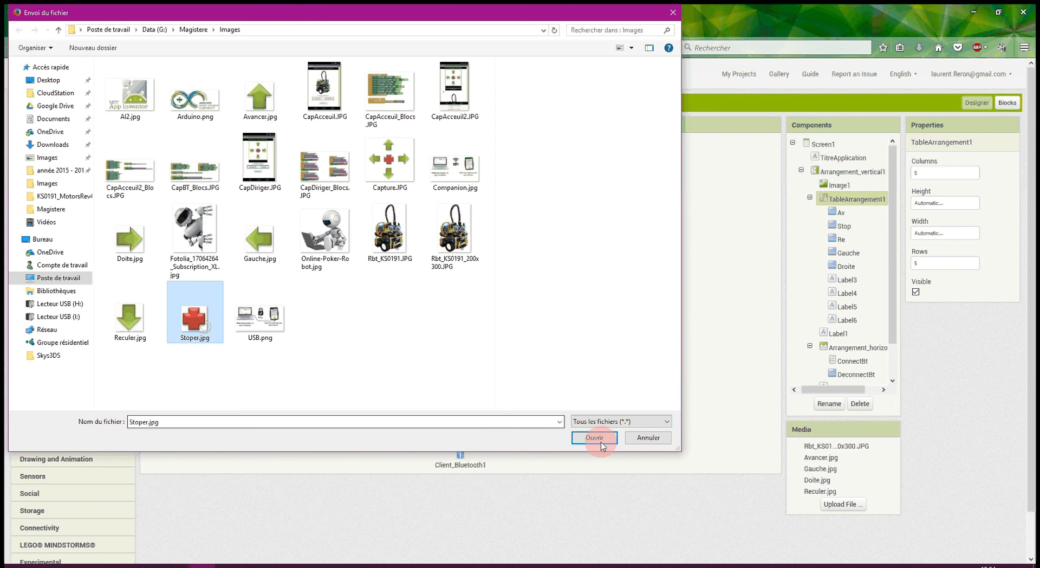
pyautogui.click(655, 433)
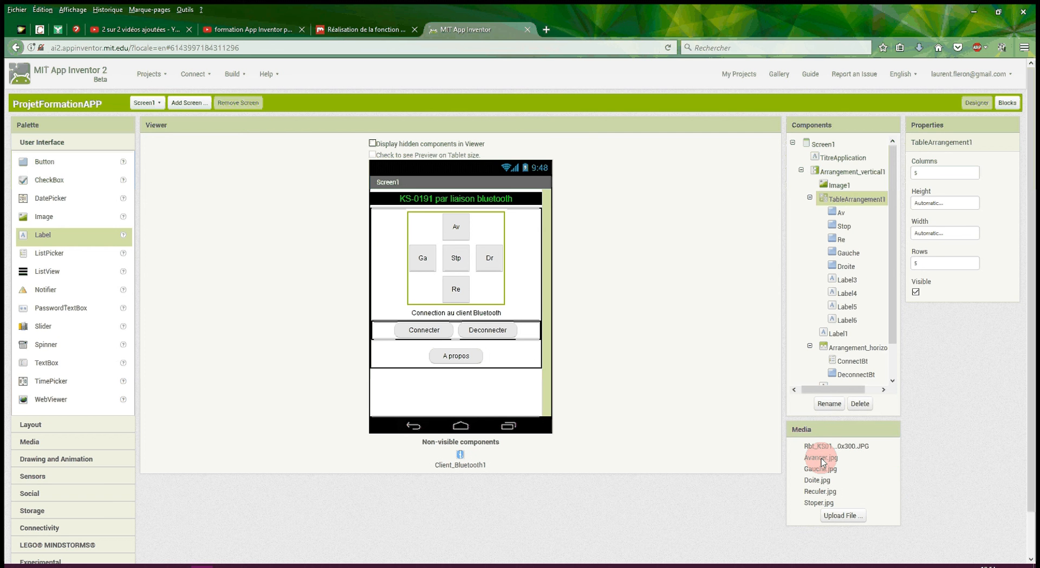
# Assign Avancer.jpg as the image of the Av button
pyautogui.click(840, 214)
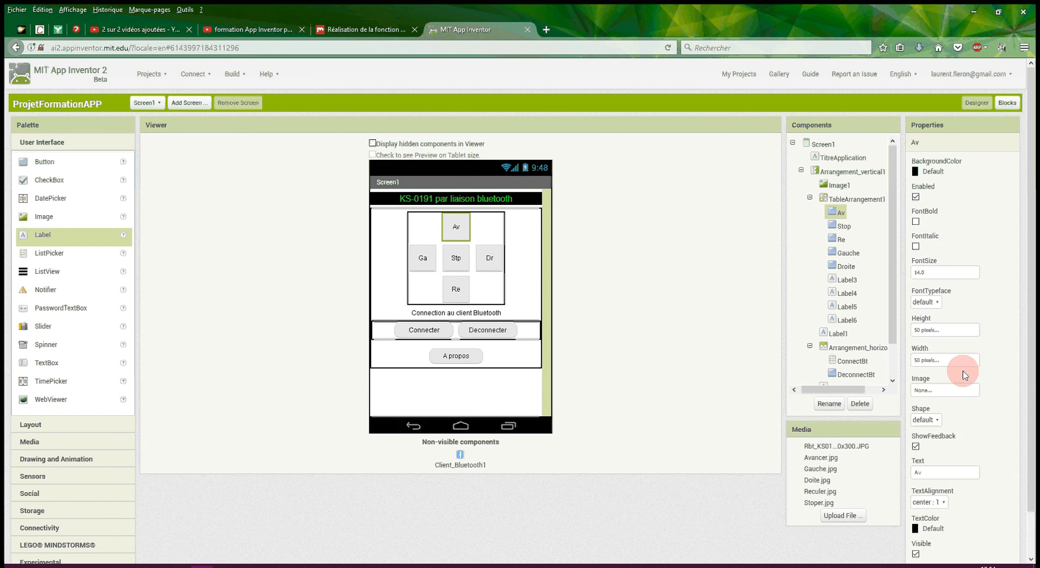
pyautogui.click(956, 390)
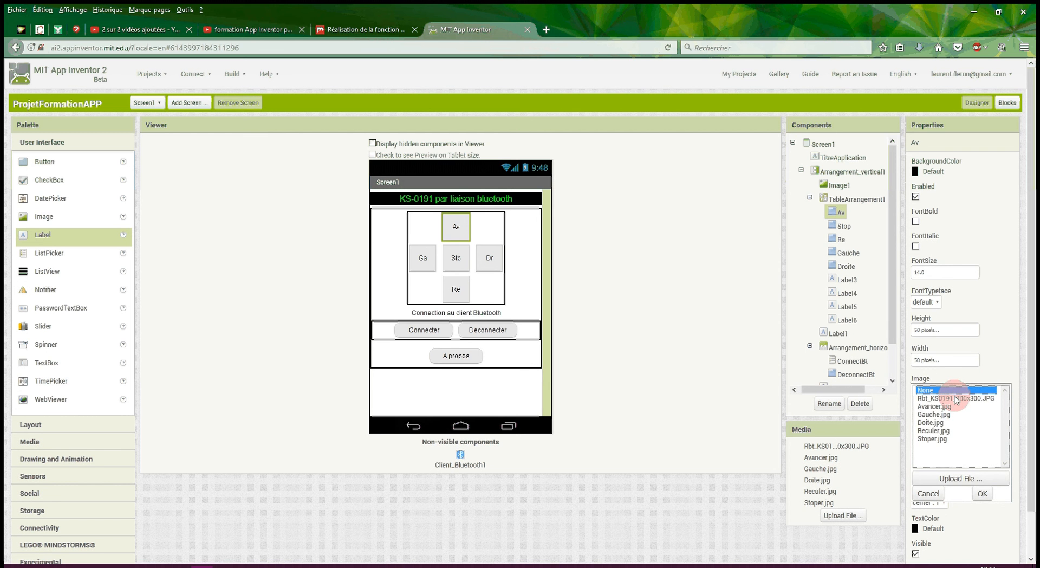
pyautogui.click(934, 407)
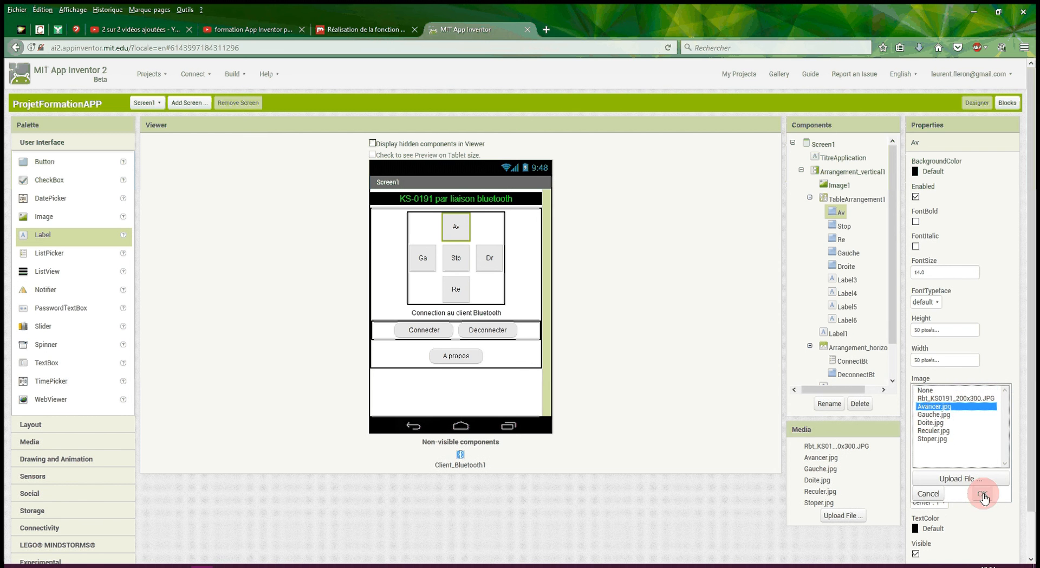
pyautogui.click(983, 494)
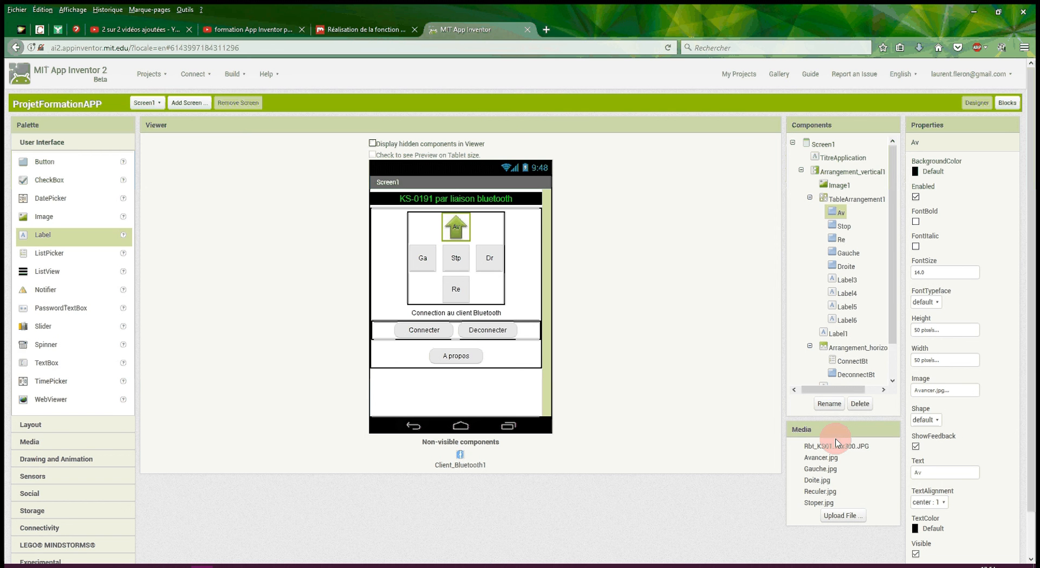
# Assign Stoper.jpg as the image of the Stop button
pyautogui.click(842, 227)
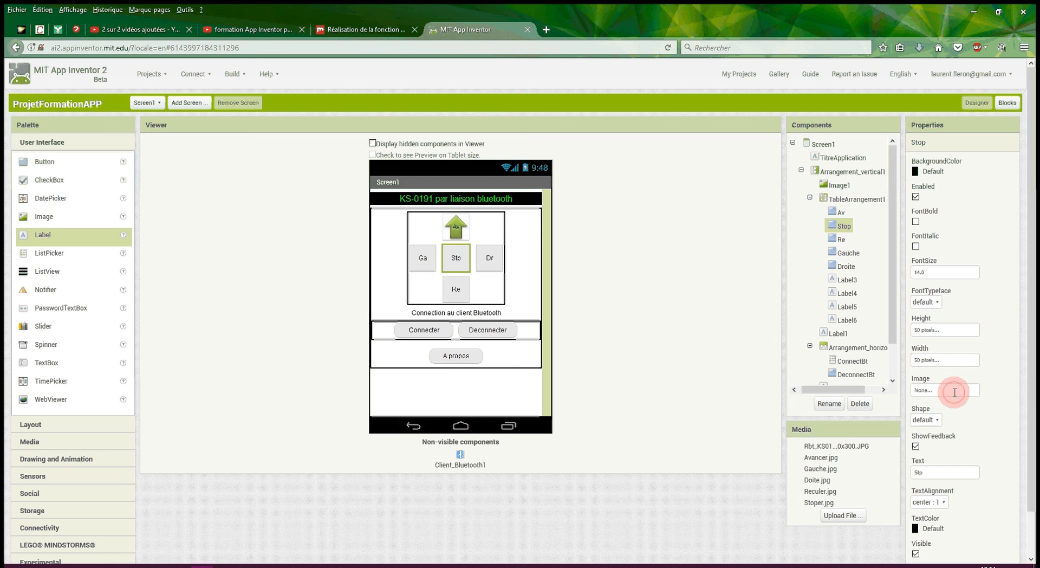
pyautogui.click(954, 391)
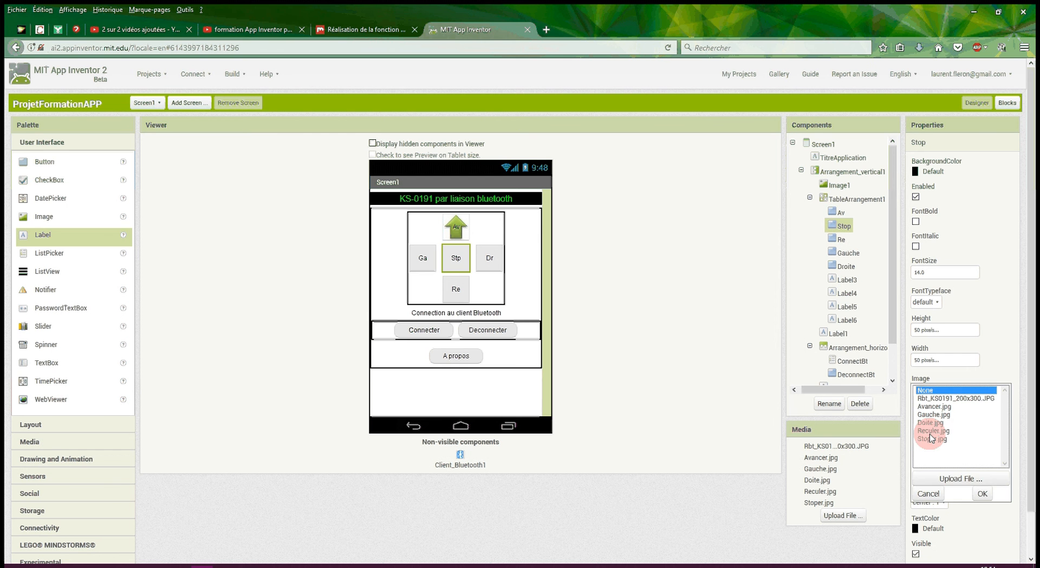
pyautogui.click(931, 438)
pyautogui.click(982, 493)
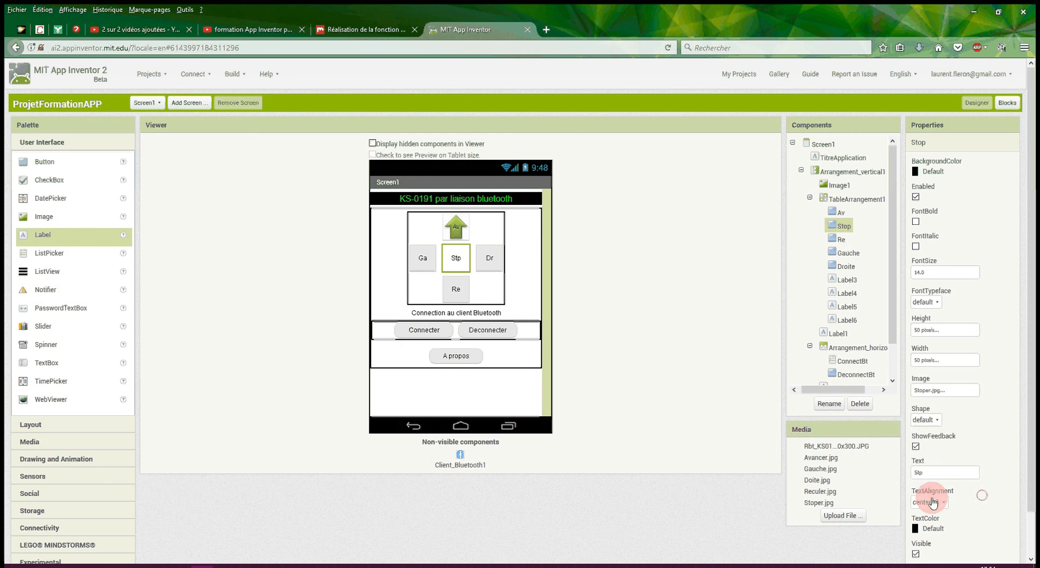
pyautogui.click(821, 469)
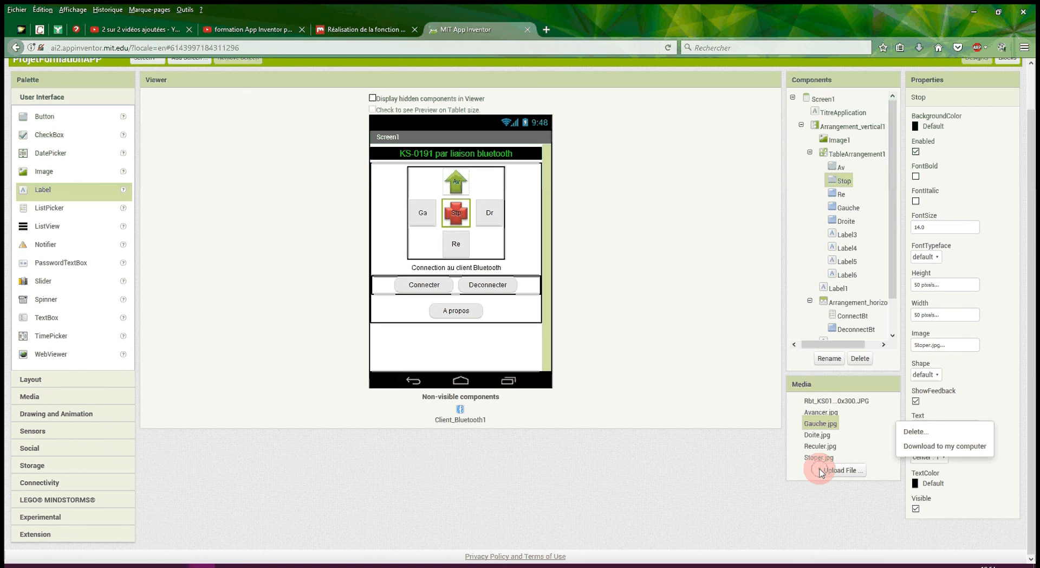
pyautogui.click(954, 350)
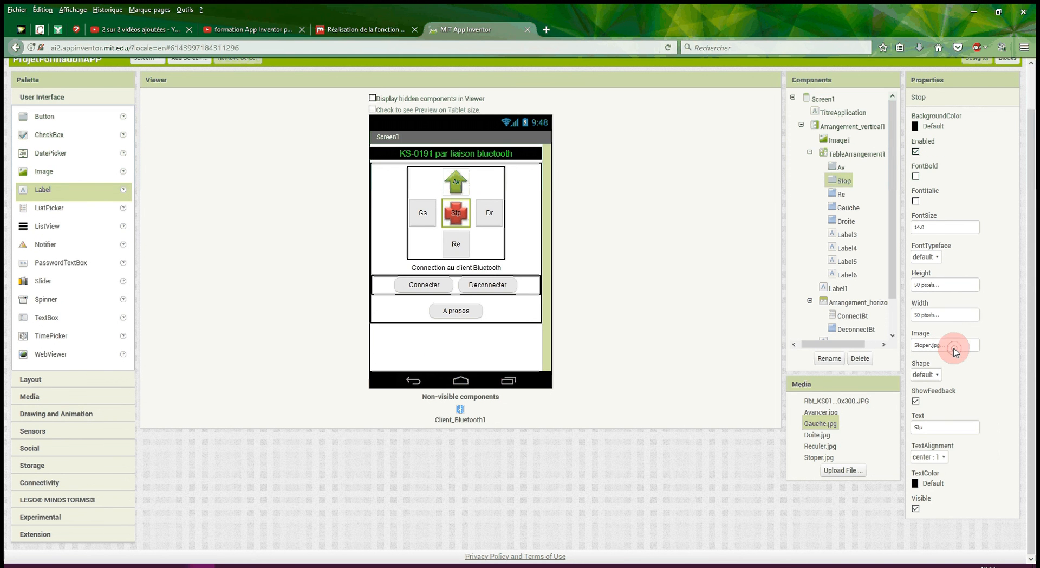
# Assign Reculer.jpg as the image of the Re button
pyautogui.click(841, 195)
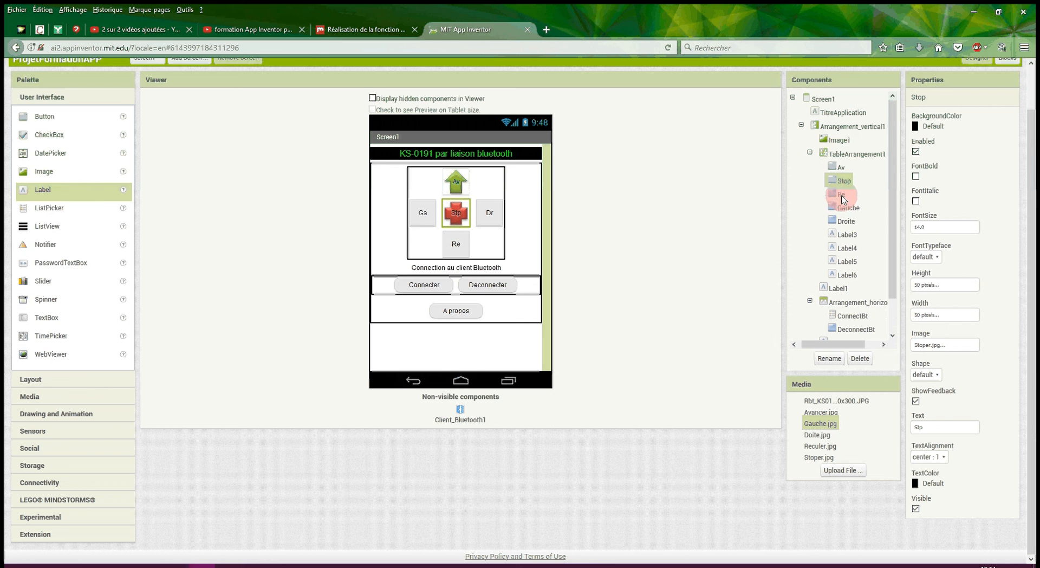
pyautogui.click(936, 343)
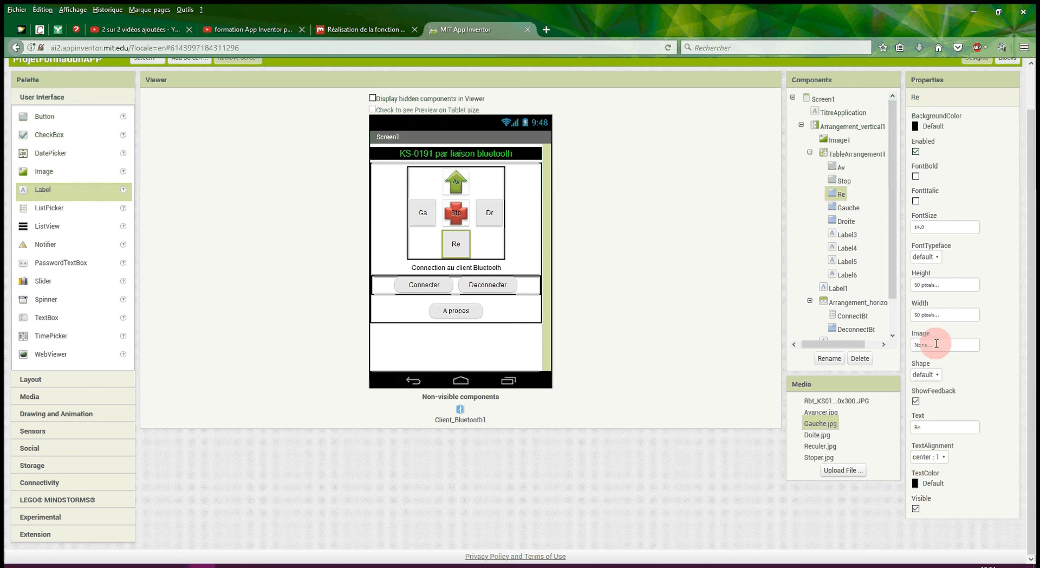
pyautogui.click(936, 342)
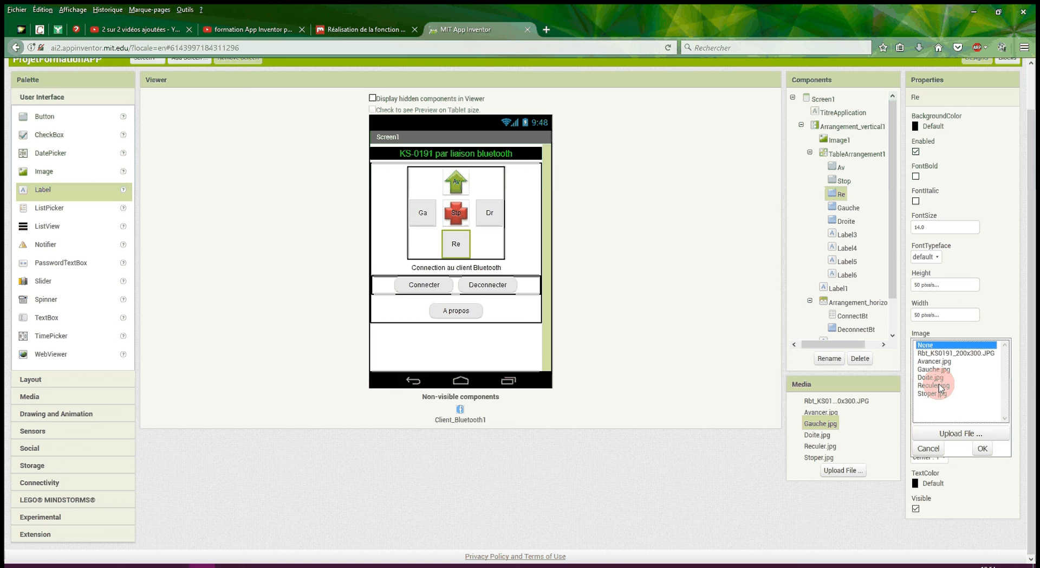
pyautogui.click(940, 386)
pyautogui.click(975, 452)
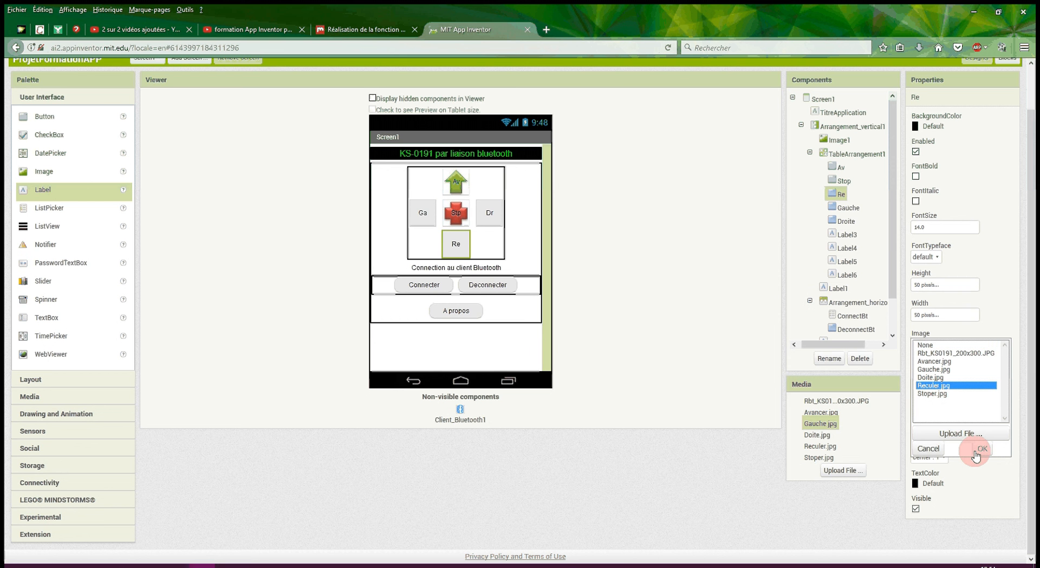
# Assign Gauche.jpg as the image of the Gauche button
pyautogui.click(849, 212)
pyautogui.click(948, 347)
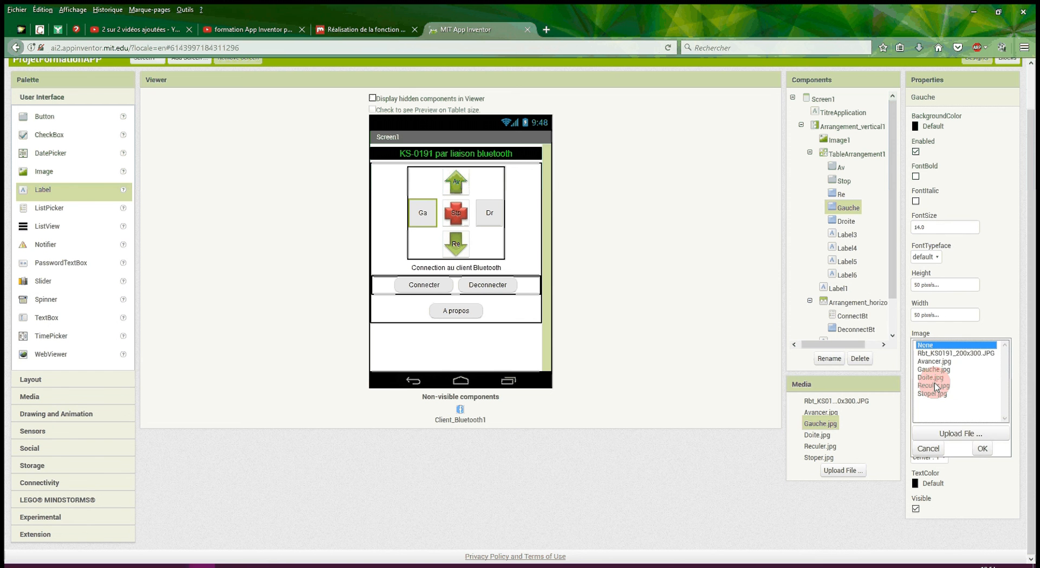
pyautogui.click(933, 370)
pyautogui.click(987, 450)
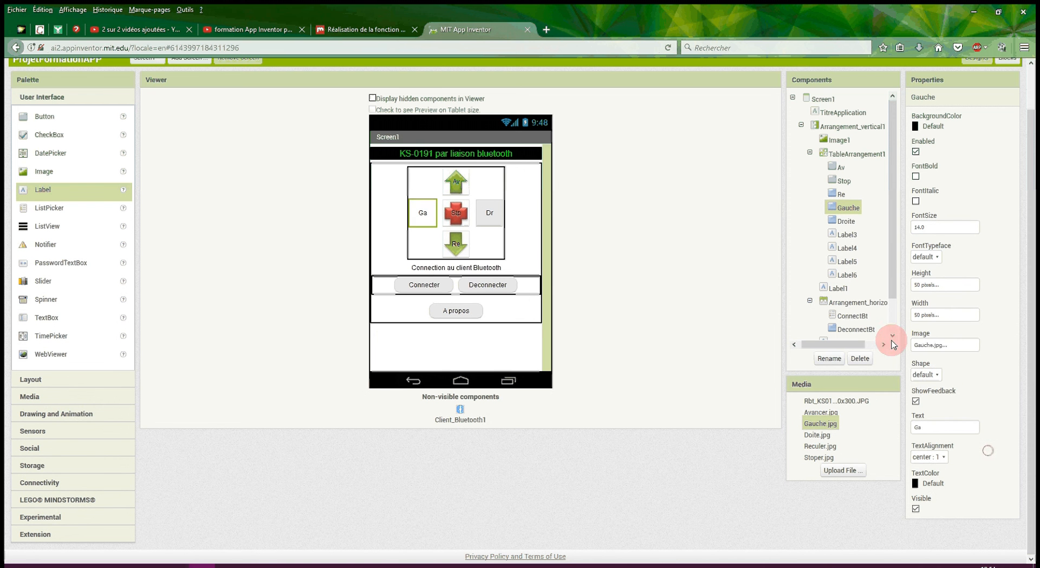
# Assign Doite.jpg as the image of the Droite button
pyautogui.click(846, 221)
pyautogui.click(945, 344)
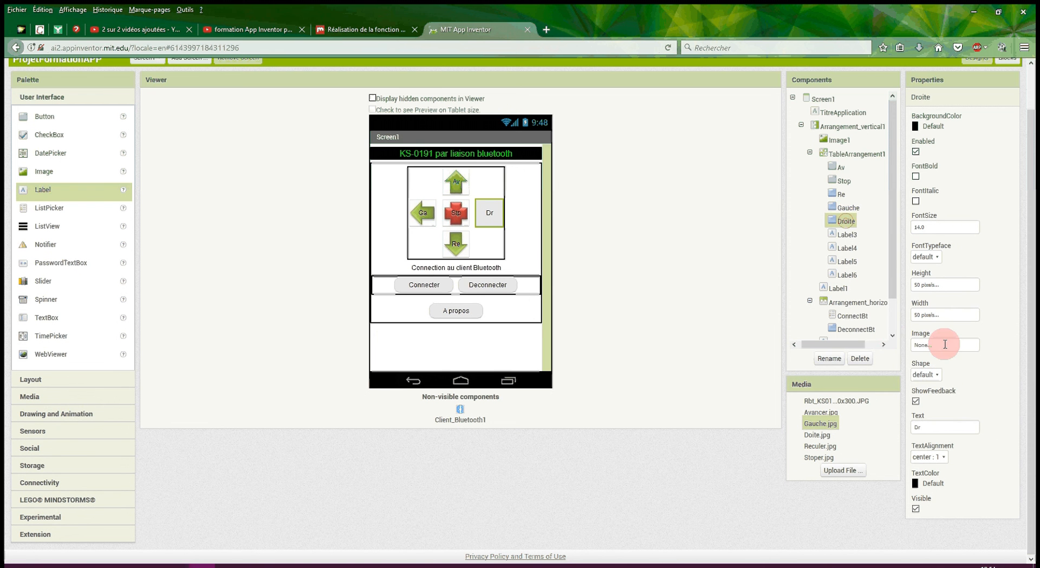
pyautogui.click(936, 377)
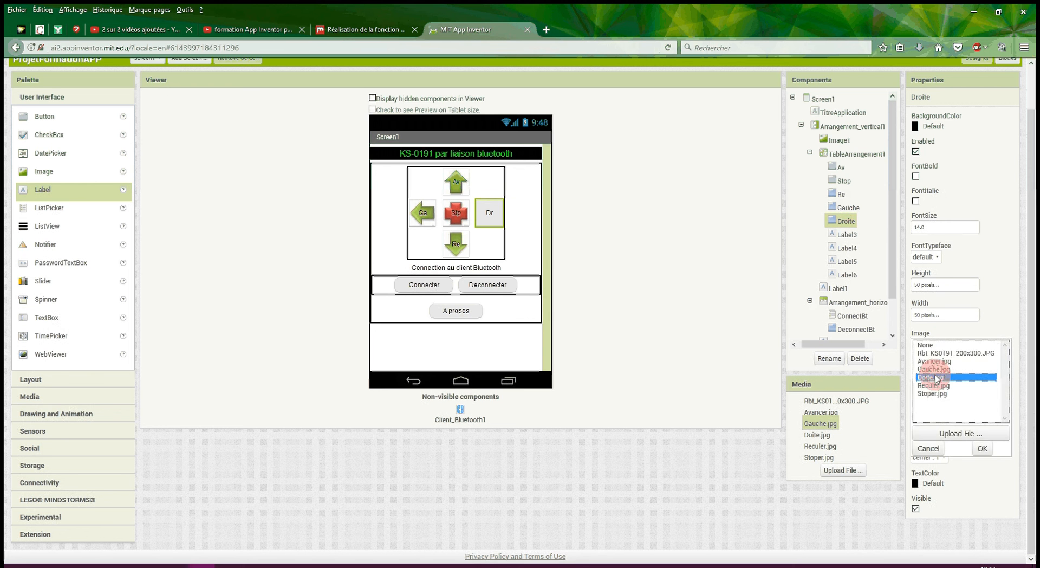
pyautogui.click(642, 410)
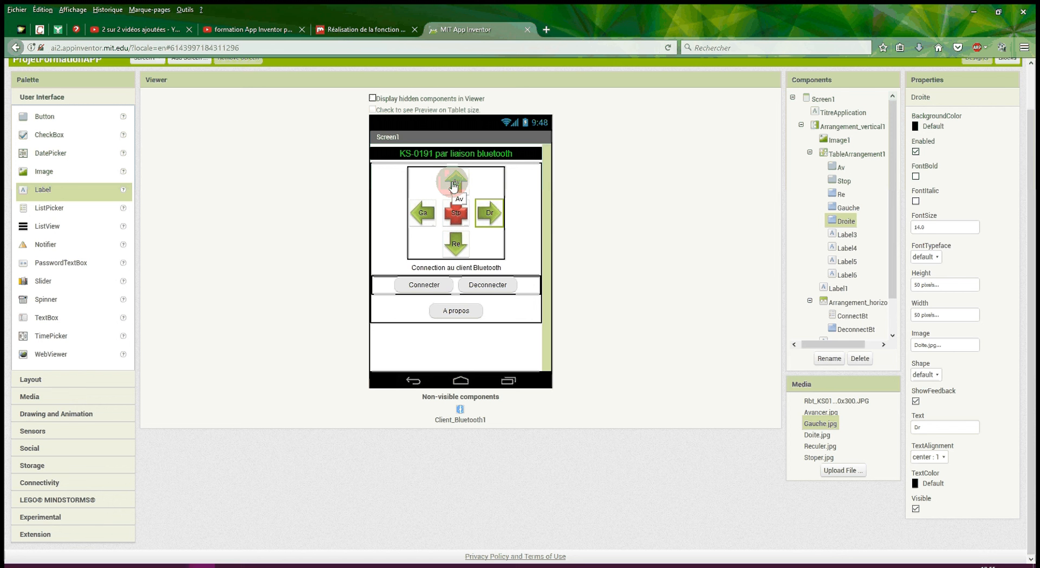
# Add a label between the arrow pad and the Bluetooth connection caption, with a black background and green text
pyautogui.moveTo(37, 190); pyautogui.dragTo(442, 263)
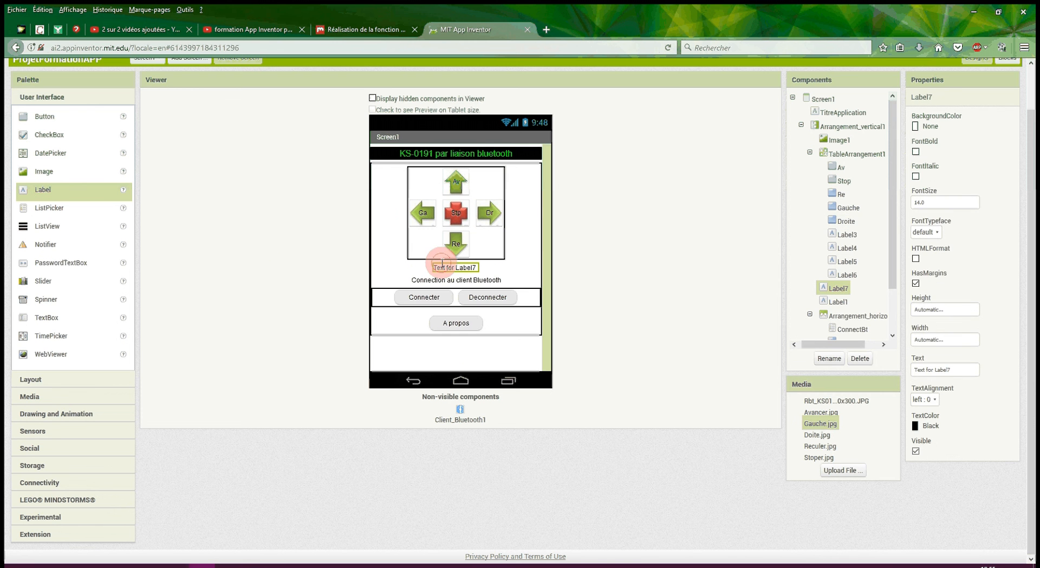
pyautogui.click(937, 220)
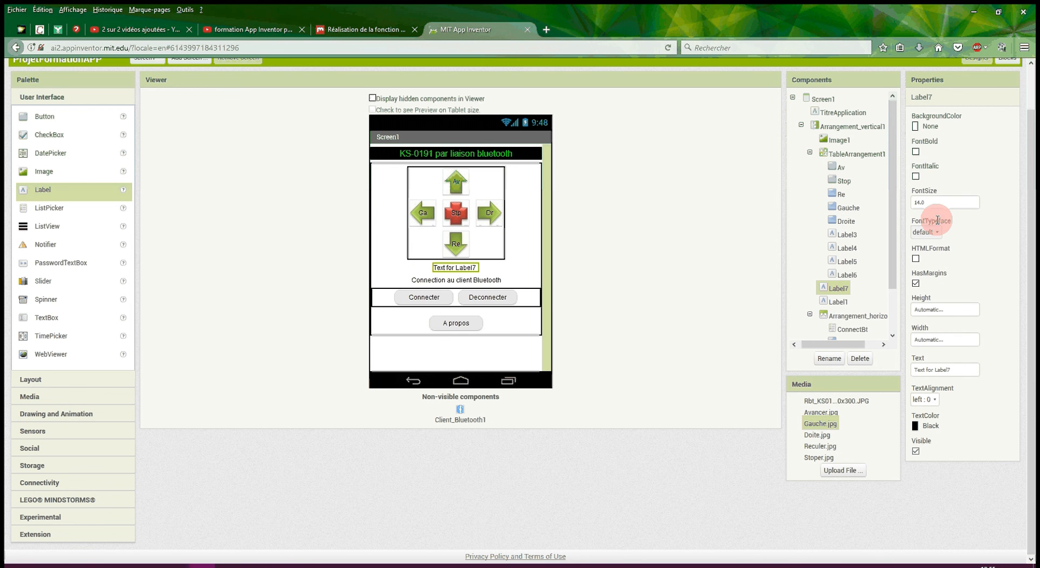
pyautogui.click(930, 127)
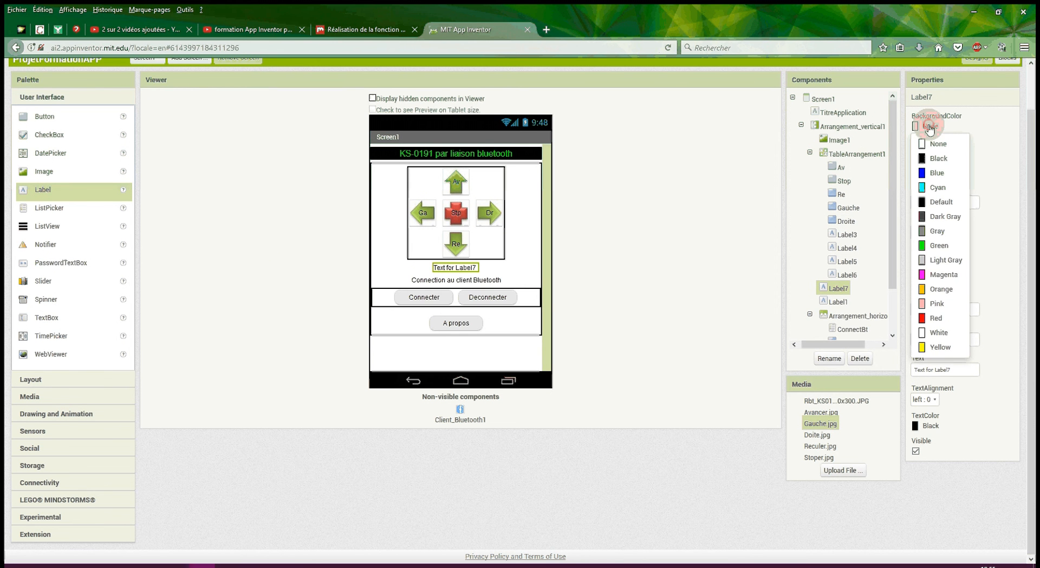
pyautogui.click(939, 158)
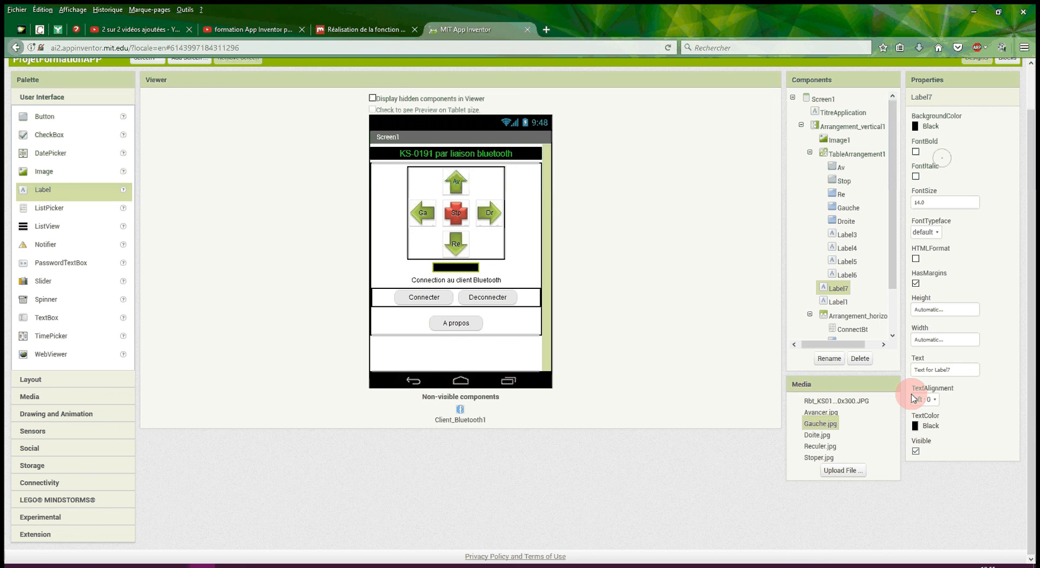
pyautogui.click(928, 425)
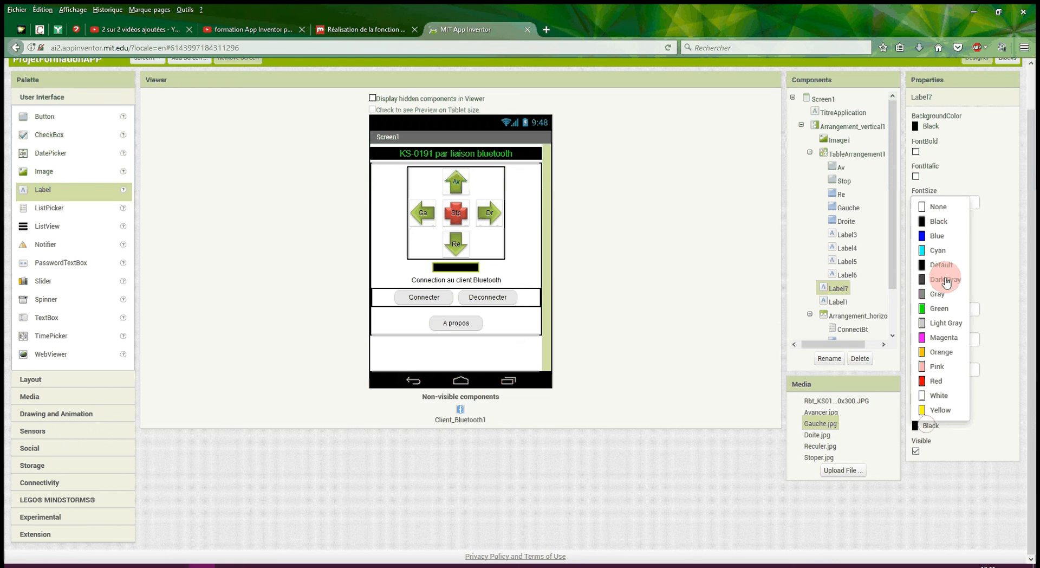
pyautogui.click(939, 308)
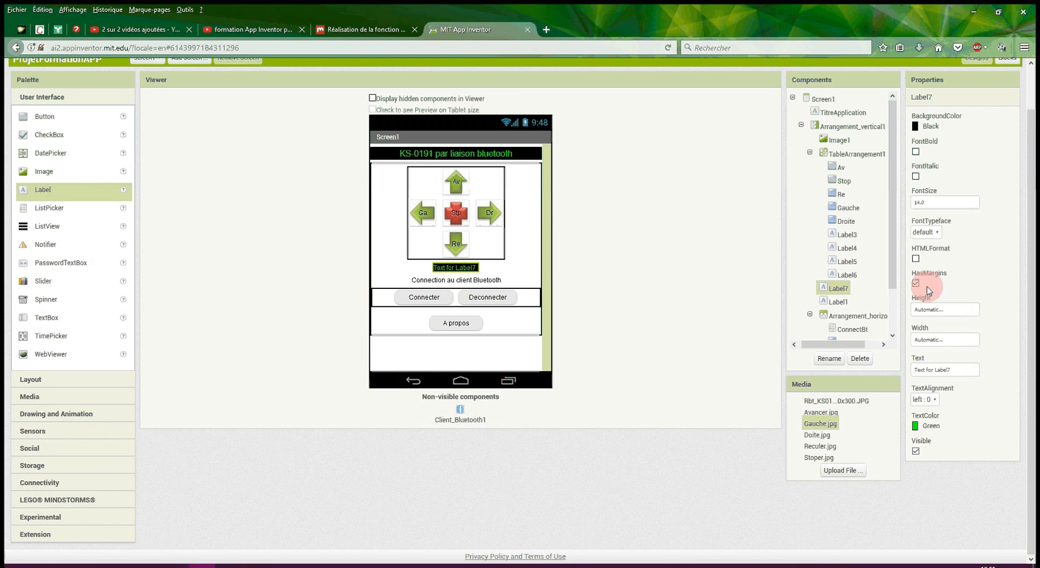
# Set the new label's text to "Message ..."
pyautogui.click(870, 368)
pyautogui.write('Mess')
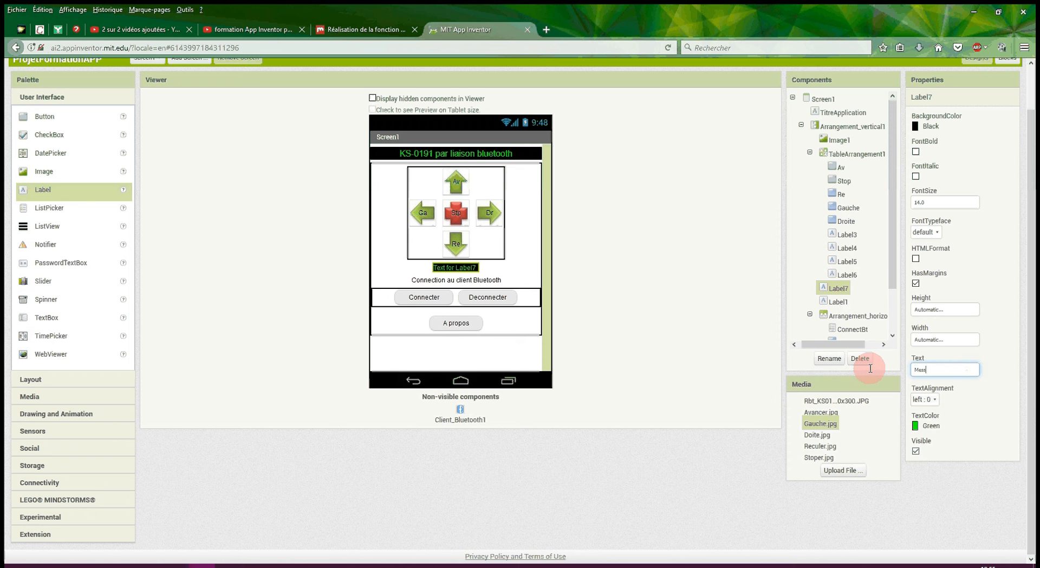
pyautogui.write('age ...')
pyautogui.press('Return')
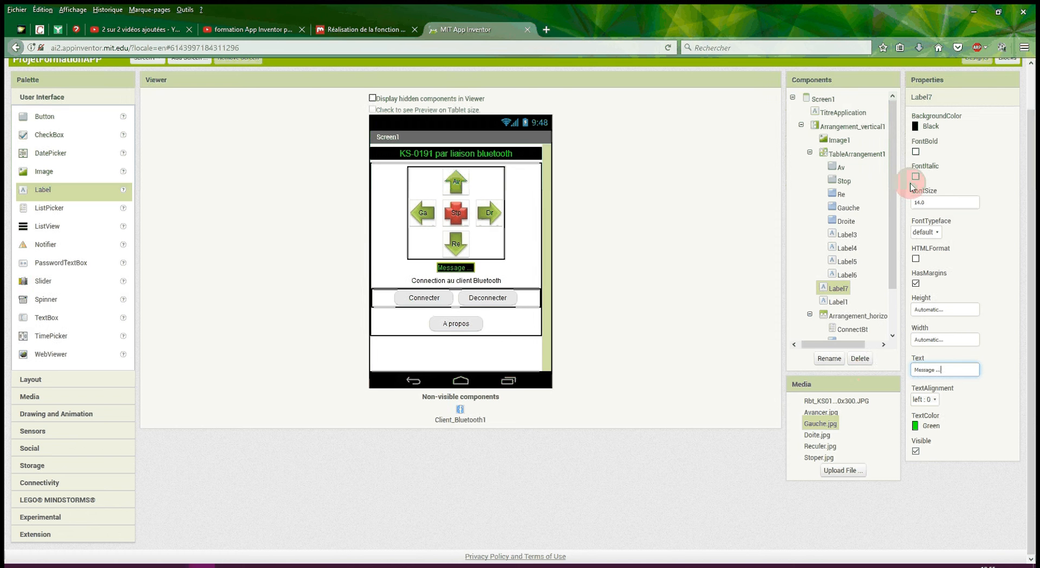
# Try the message label at Fill parent width and at a width of 300 pixels
pyautogui.click(939, 310)
pyautogui.click(942, 340)
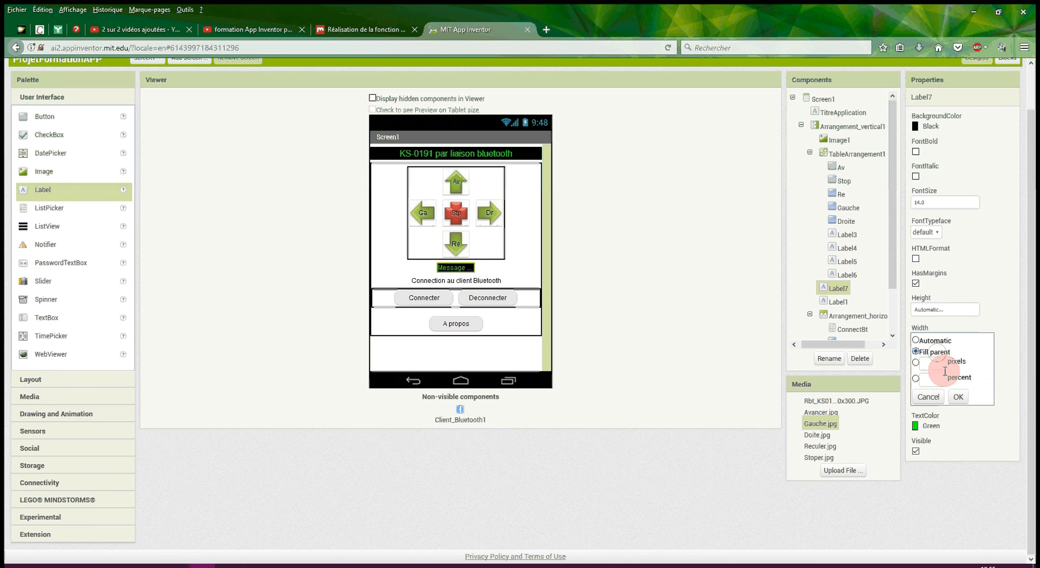
pyautogui.click(958, 397)
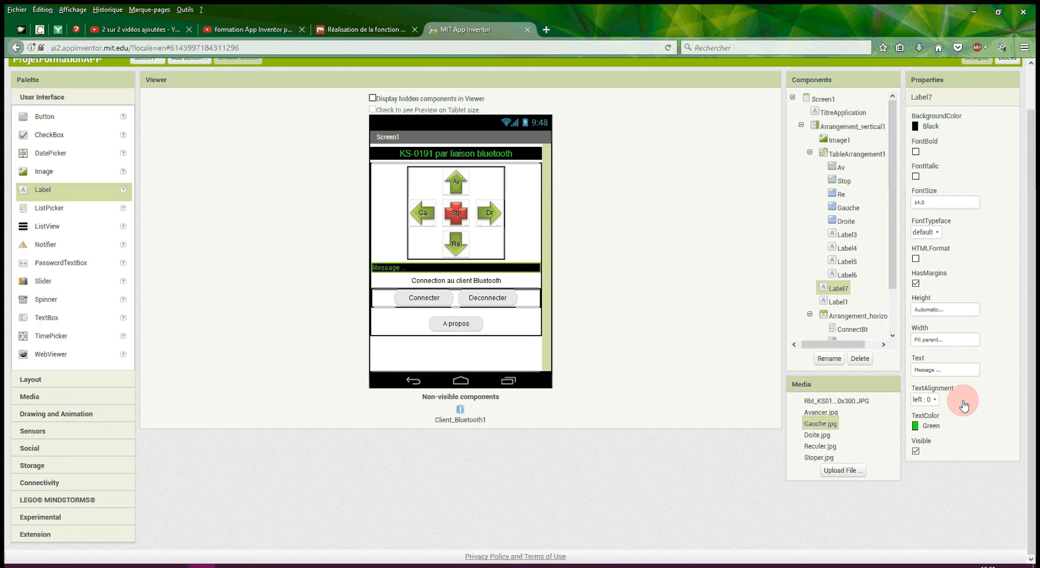
pyautogui.click(948, 342)
pyautogui.click(941, 364)
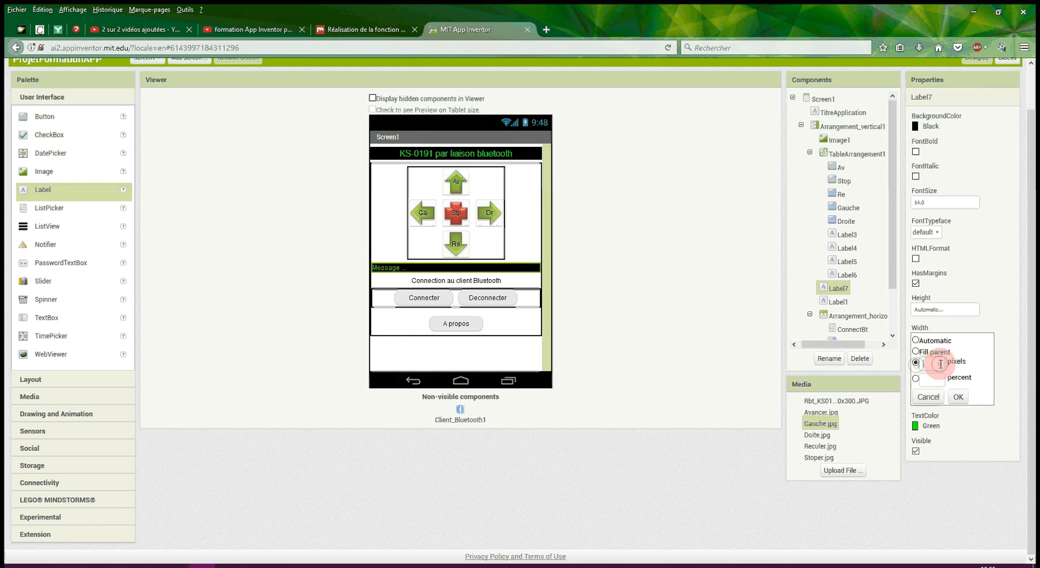
pyautogui.write('300')
pyautogui.press('Return')
# Set the message label's width to 200 pixels and keep its height on Automatic
pyautogui.click(919, 339)
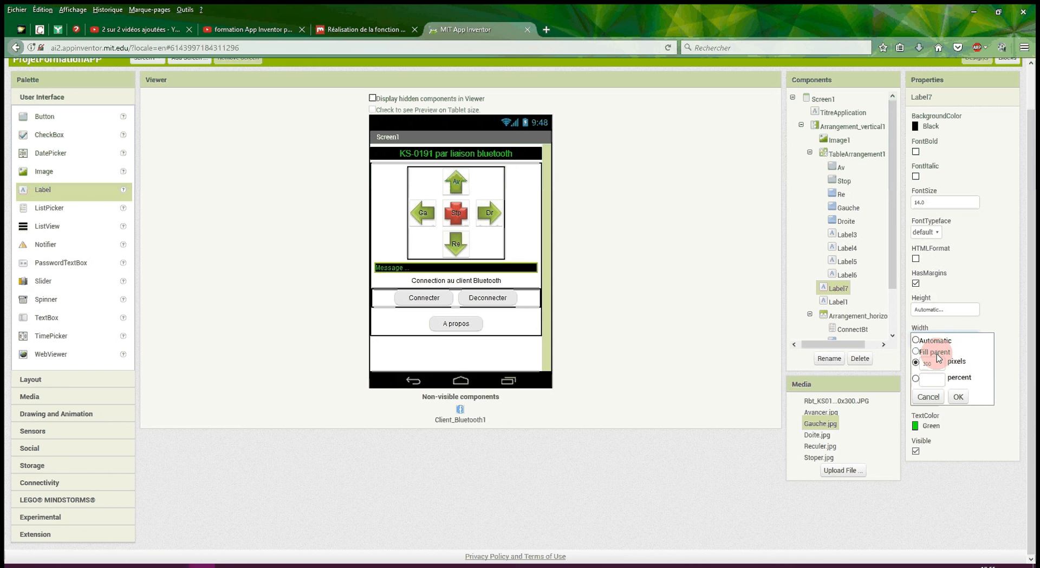
pyautogui.click(915, 362)
pyautogui.write('200')
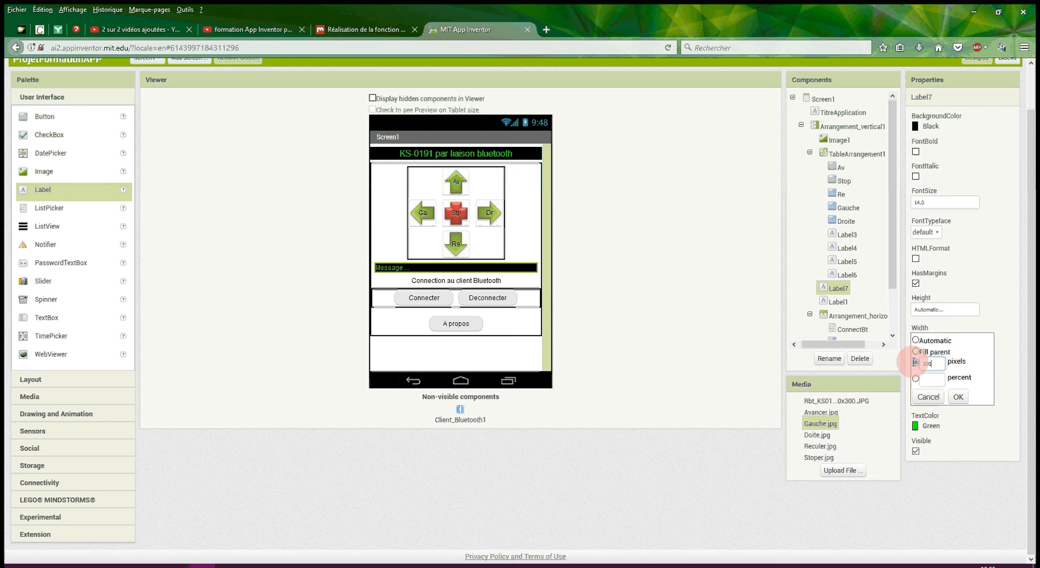
pyautogui.click(964, 400)
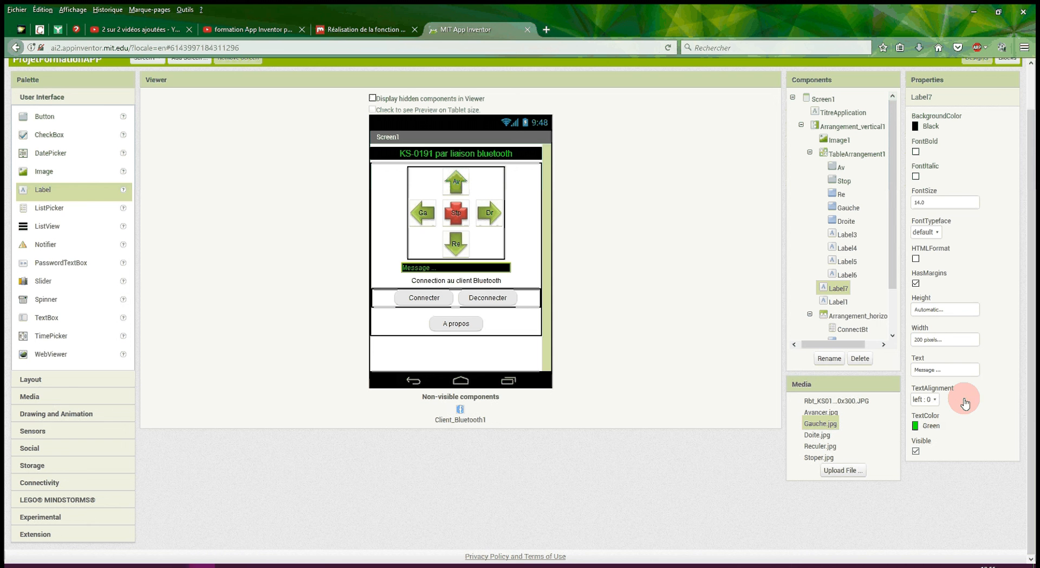
pyautogui.click(942, 309)
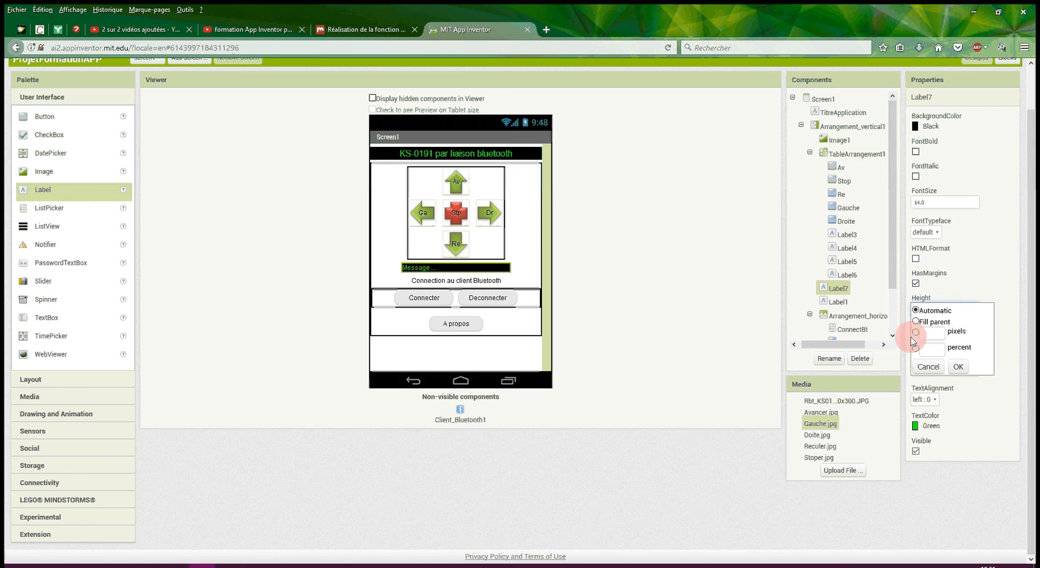
pyautogui.click(958, 366)
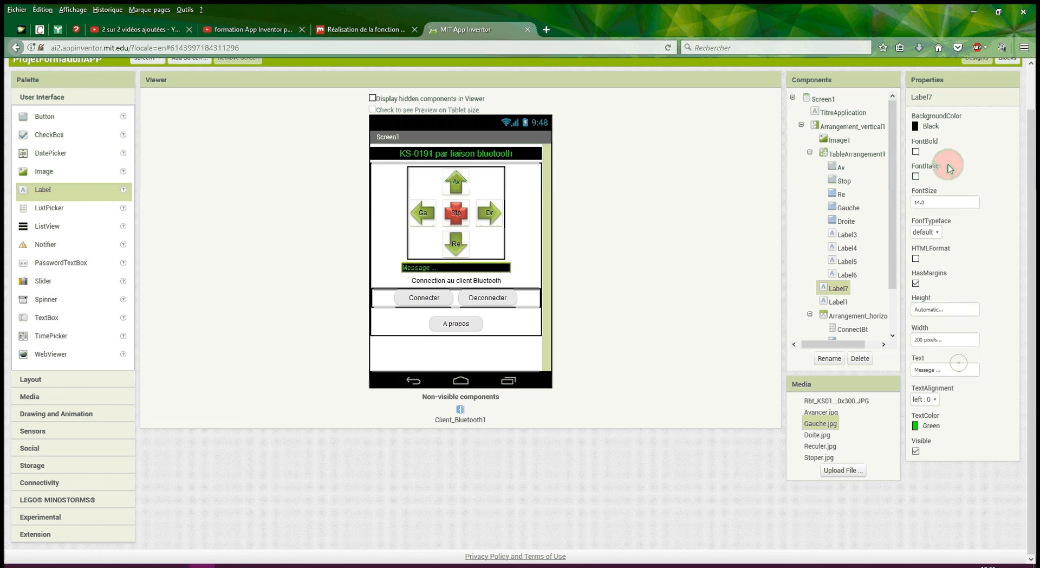
# Set the message label's font size to 16 and its text alignment to center
pyautogui.scroll(2, 950, 168)
pyautogui.click(944, 248)
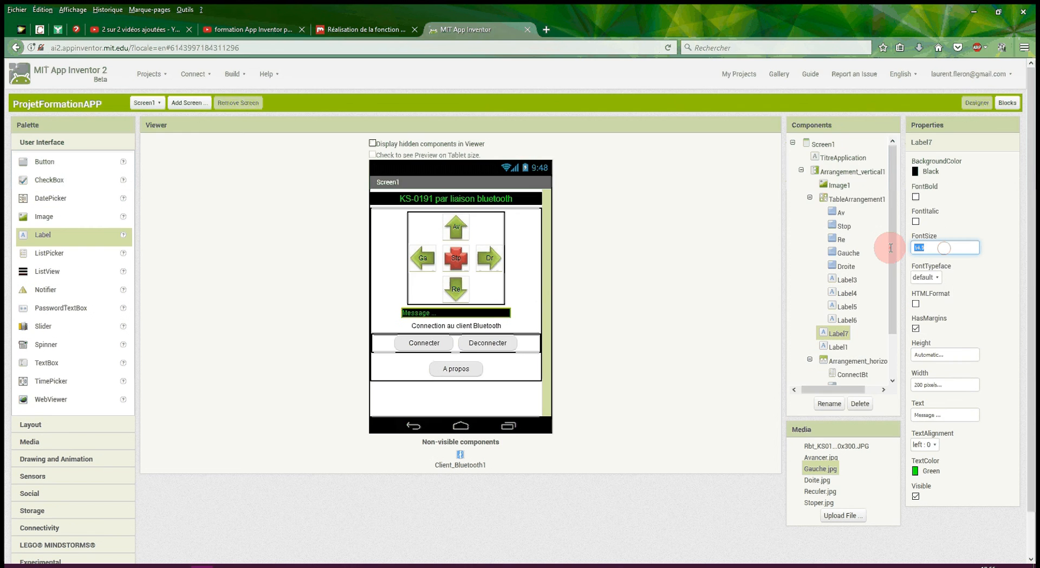
pyautogui.write('16')
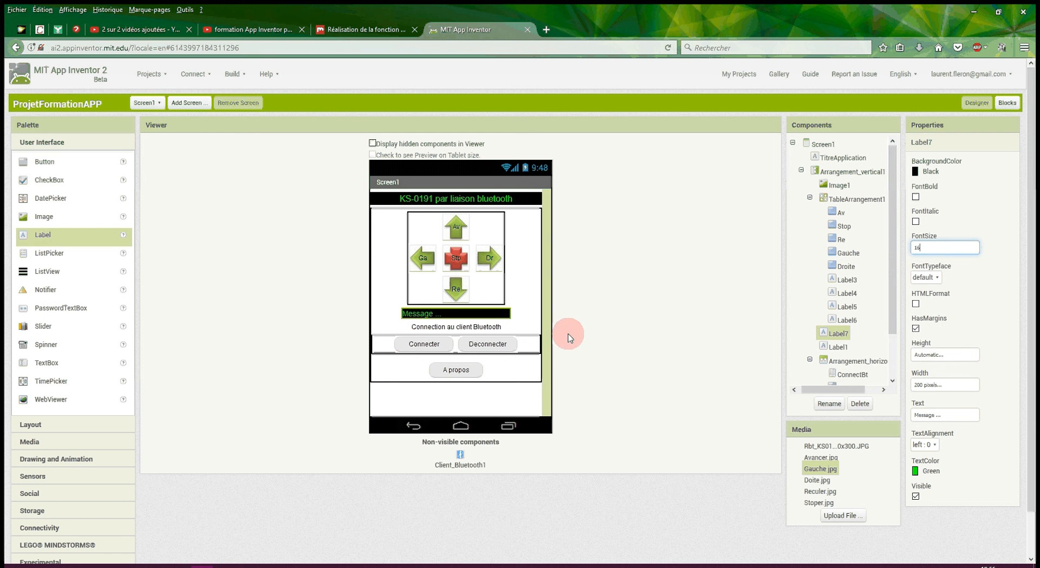
pyautogui.click(925, 444)
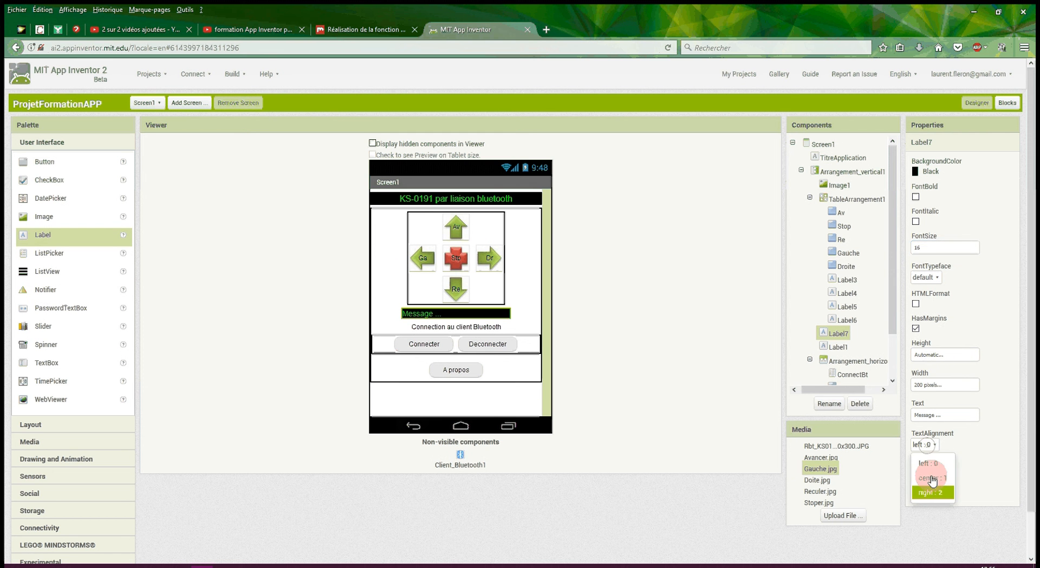
pyautogui.click(931, 478)
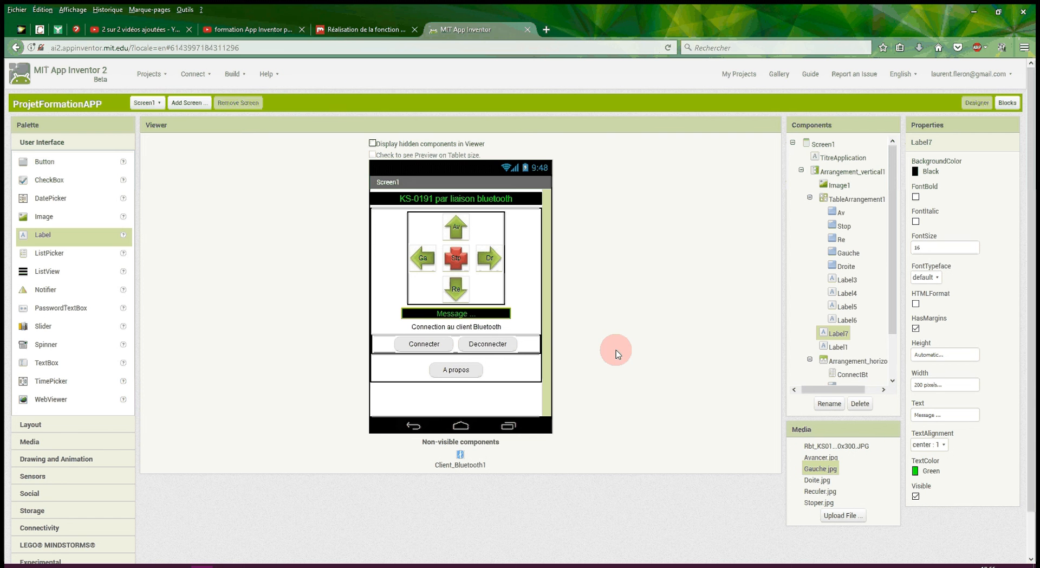